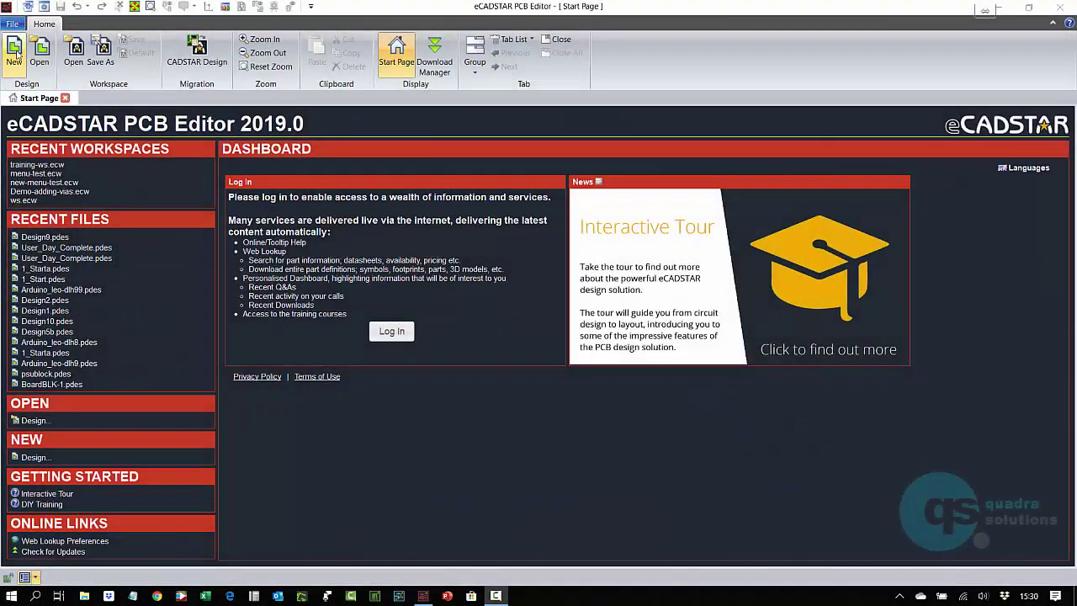
# Create an 8-layer design with the 8_LYR_Standard rule, the schematic 1_QS_ECS_Demo.sdes and a 375 by 375 mm board outline.
pyautogui.click(14, 52)
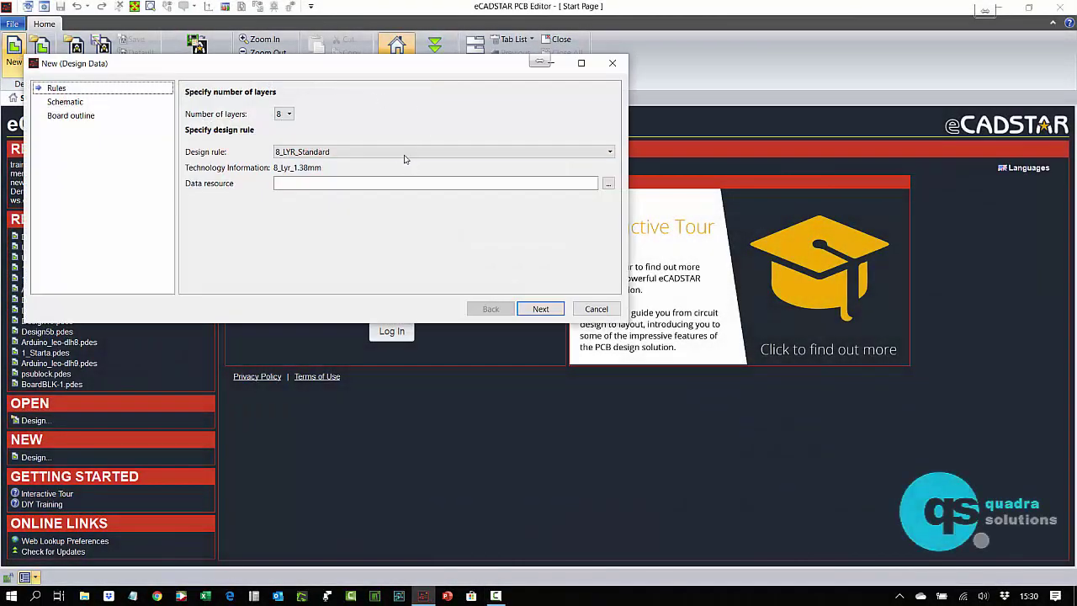
pyautogui.click(555, 307)
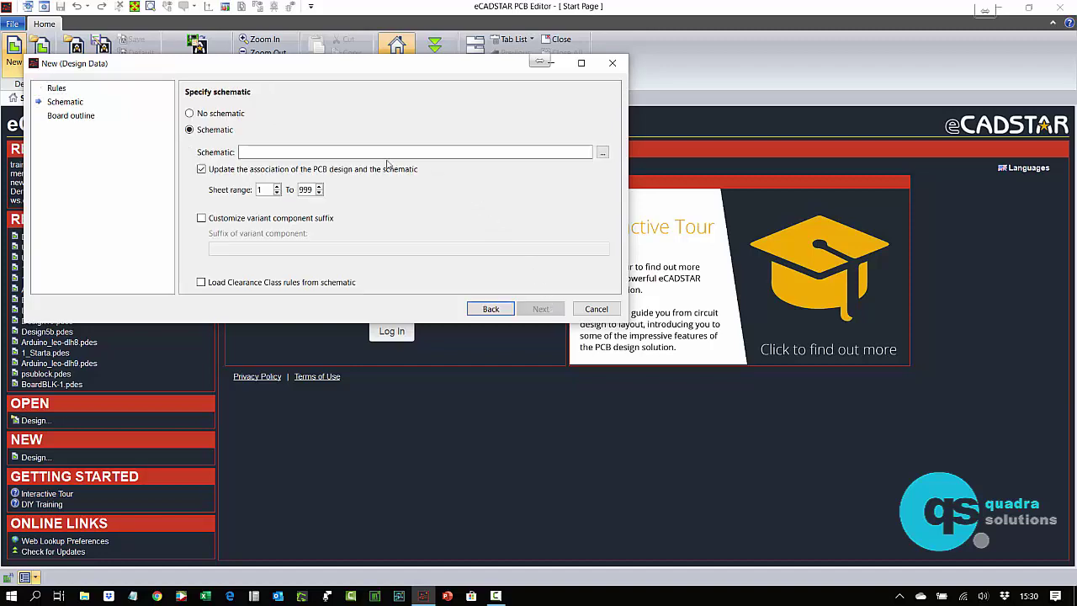
pyautogui.click(603, 152)
pyautogui.doubleClick(465, 148)
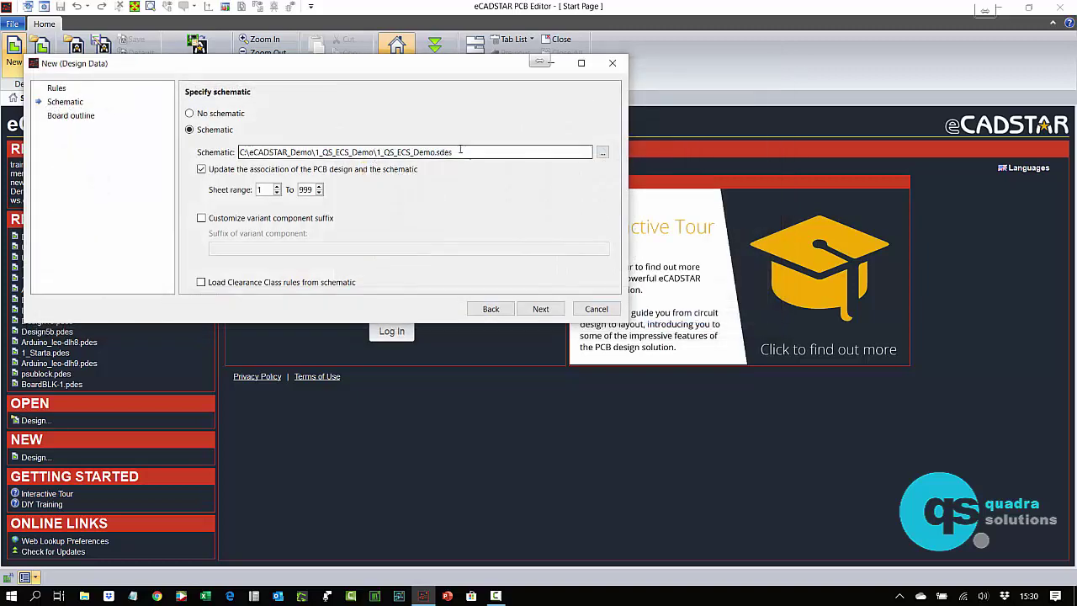
pyautogui.click(540, 309)
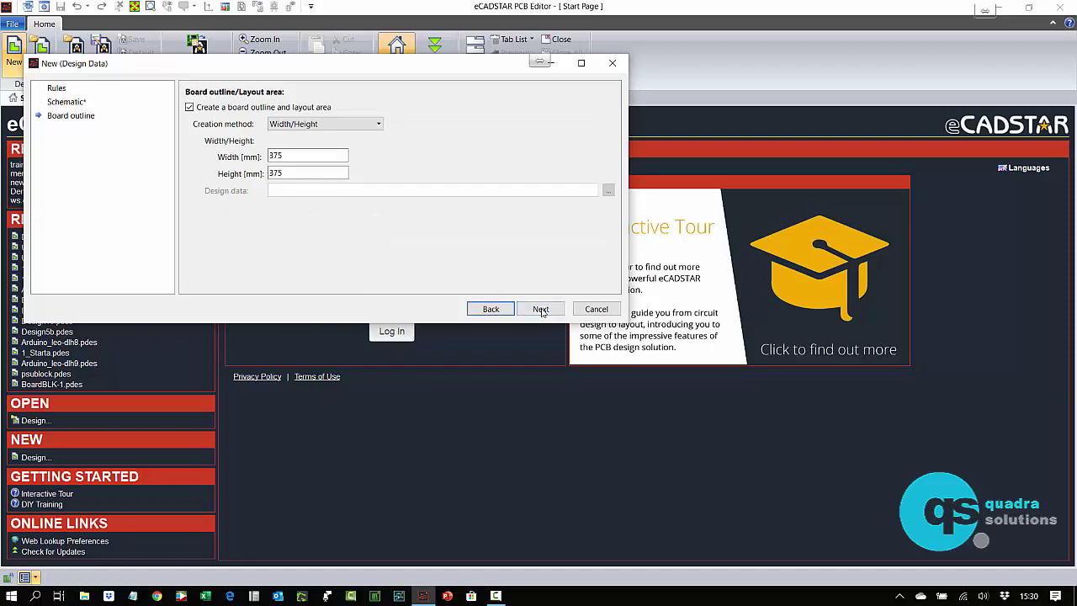
pyautogui.click(540, 308)
pyautogui.click(540, 308)
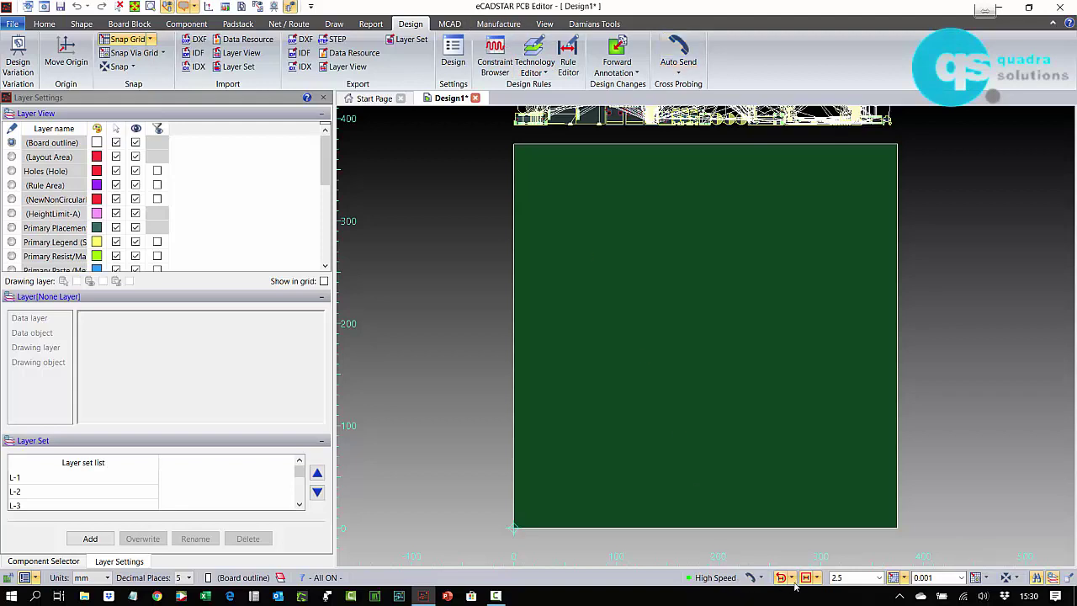
# Set the track grid pitch to 125 mm in both X and Y.
pyautogui.click(904, 578)
pyautogui.click(911, 562)
pyautogui.click(792, 473)
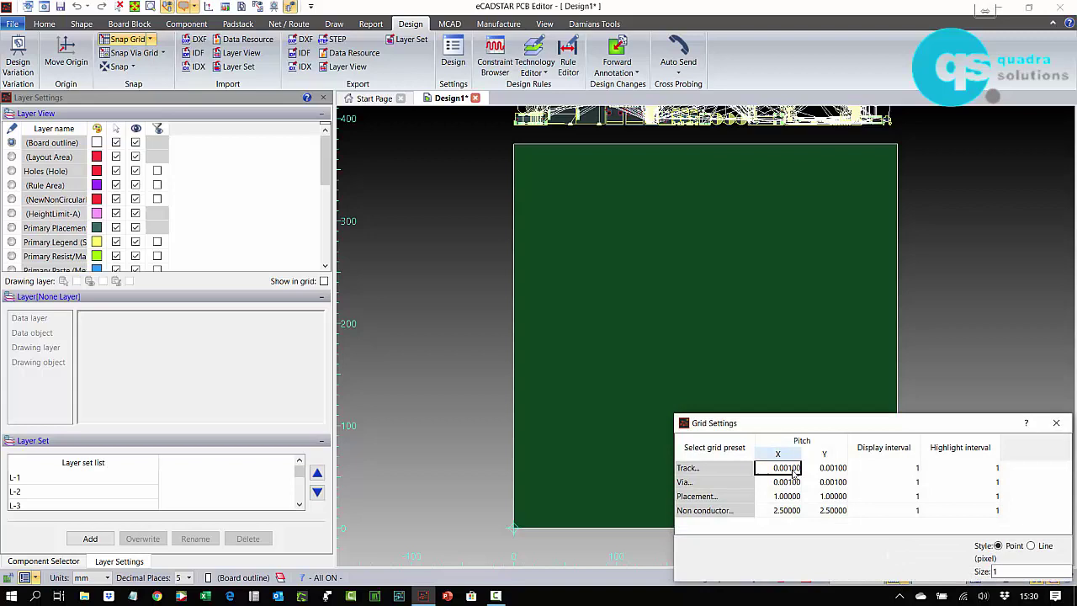
pyautogui.write('125')
pyautogui.press('Tab')
pyautogui.write('125')
pyautogui.press('Tab')
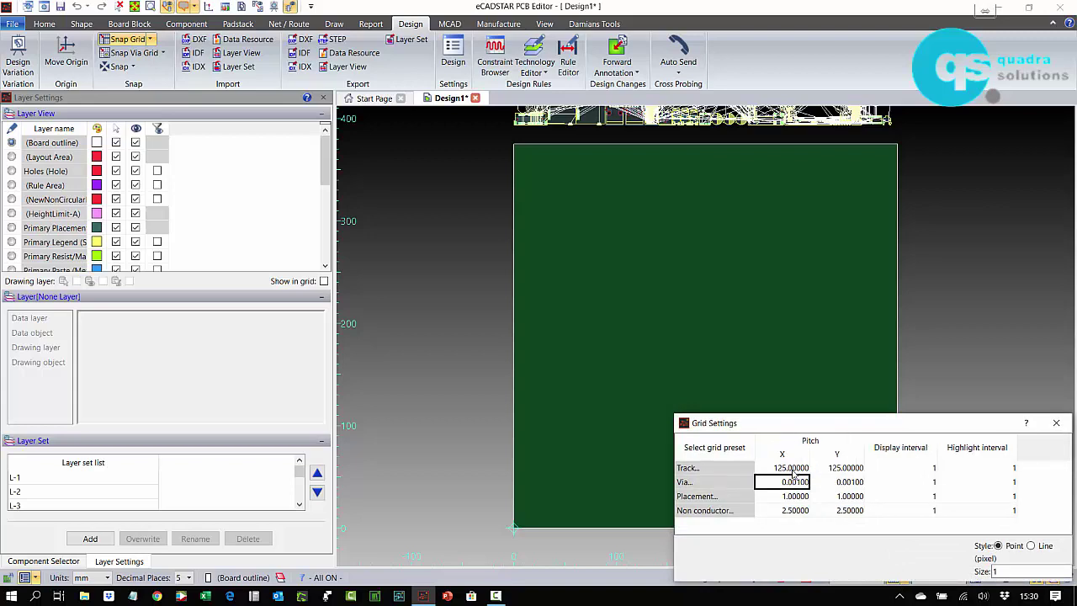
pyautogui.click(1055, 422)
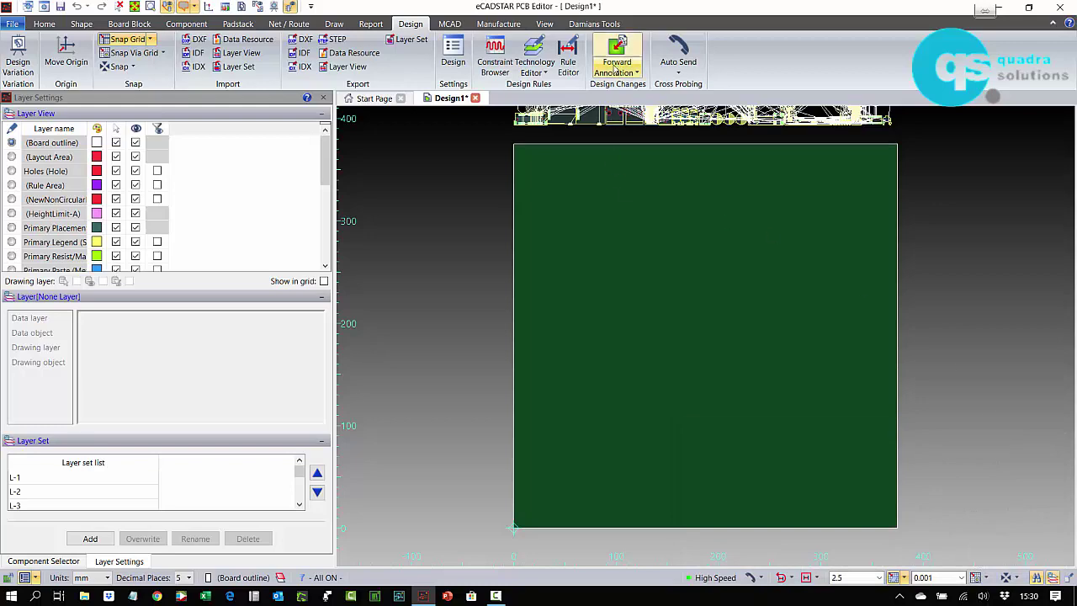
# Begin a photo data import with 1_GBR_TOP.fph from the gerber-out folder as the source file.
pyautogui.click(499, 24)
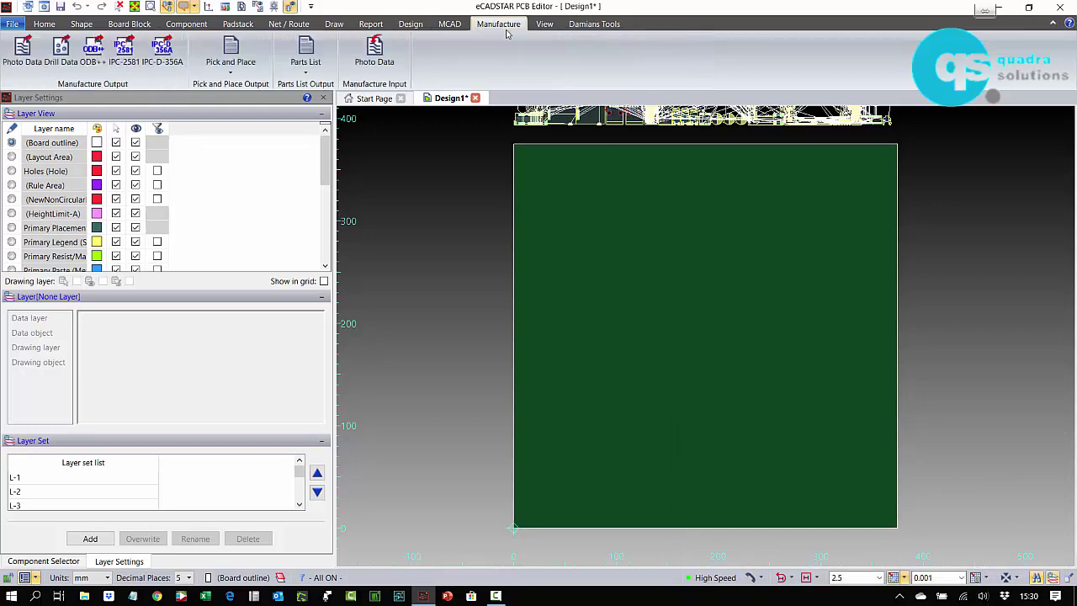
pyautogui.click(373, 55)
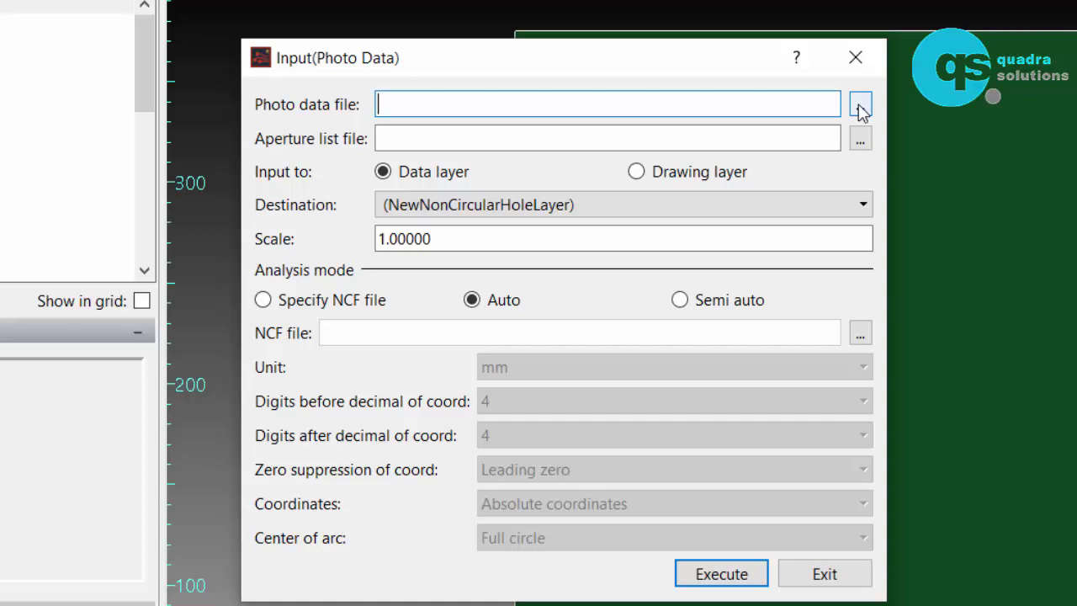
pyautogui.click(859, 105)
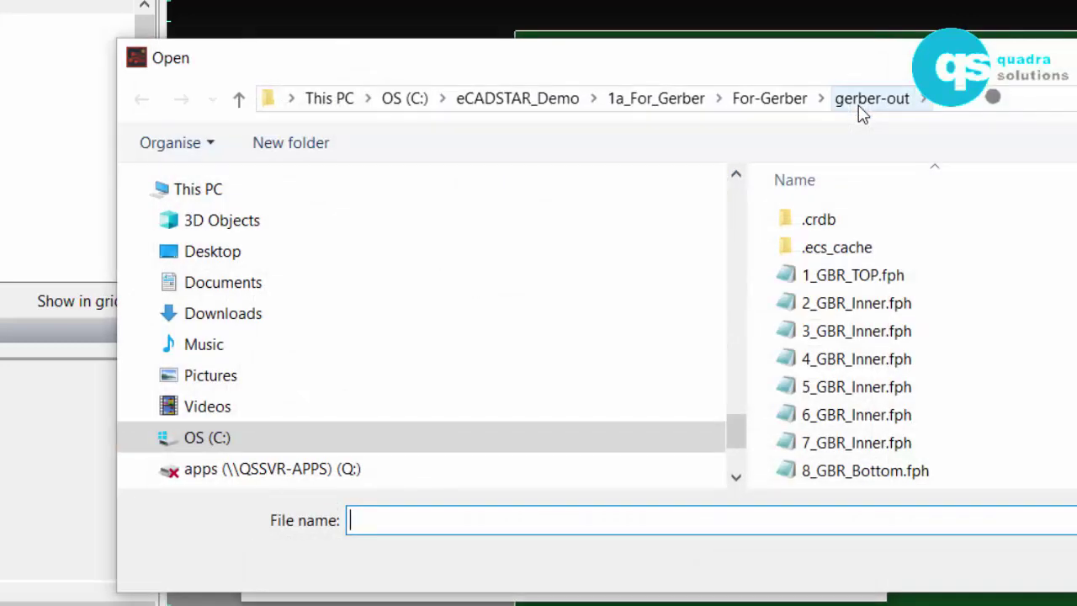
pyautogui.doubleClick(869, 278)
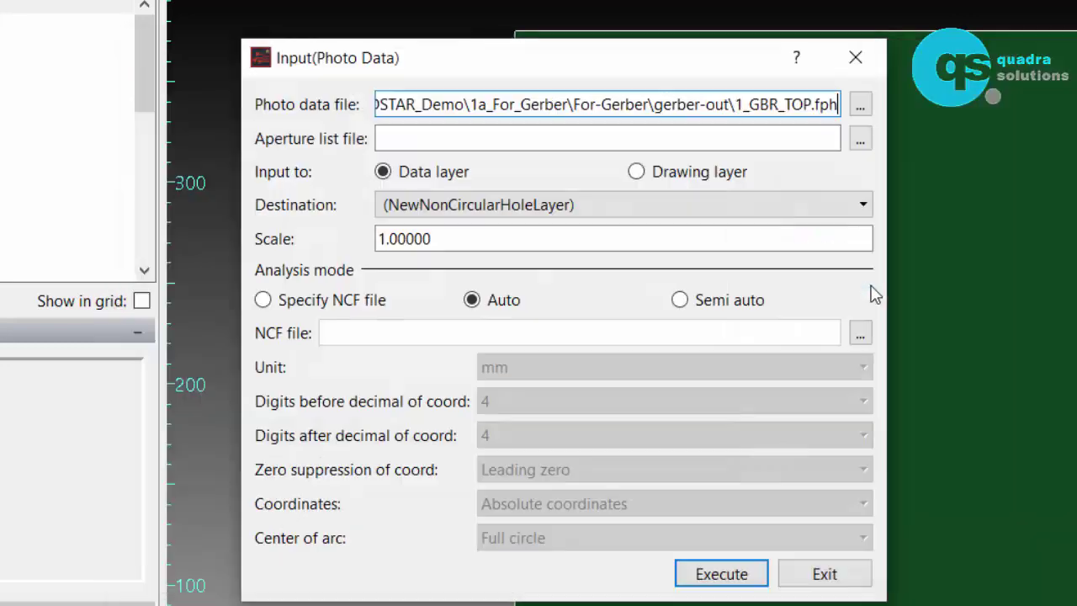
# Input the Gerber file to the Conductor-1 (Primary Elec) drawing layer, placing its origin at 0, 250 on the board.
pyautogui.click(671, 172)
pyautogui.click(639, 208)
pyautogui.scroll(-2, 551, 328)
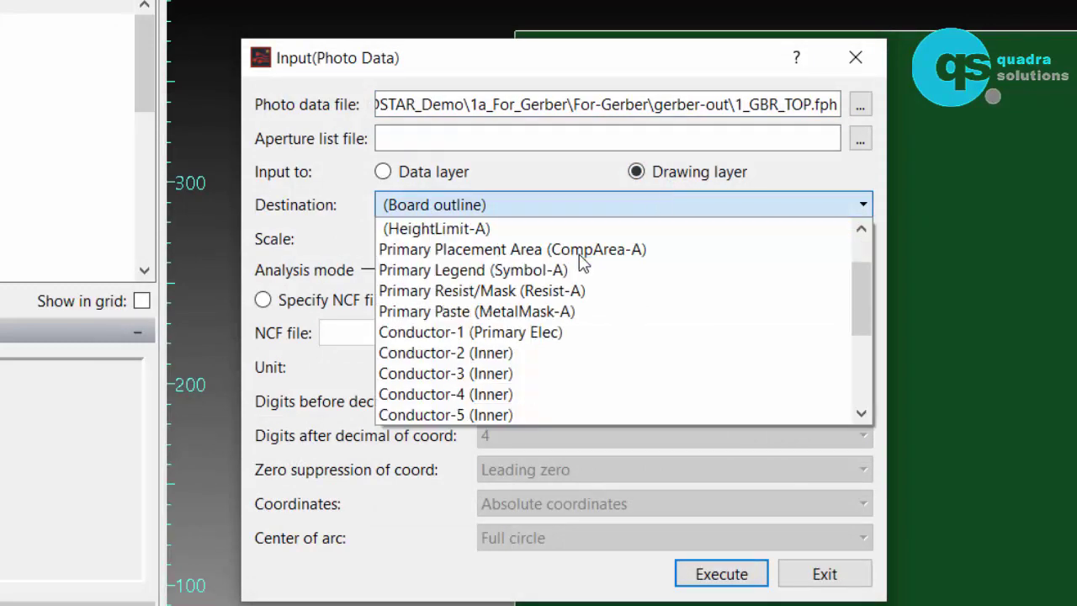
pyautogui.click(446, 332)
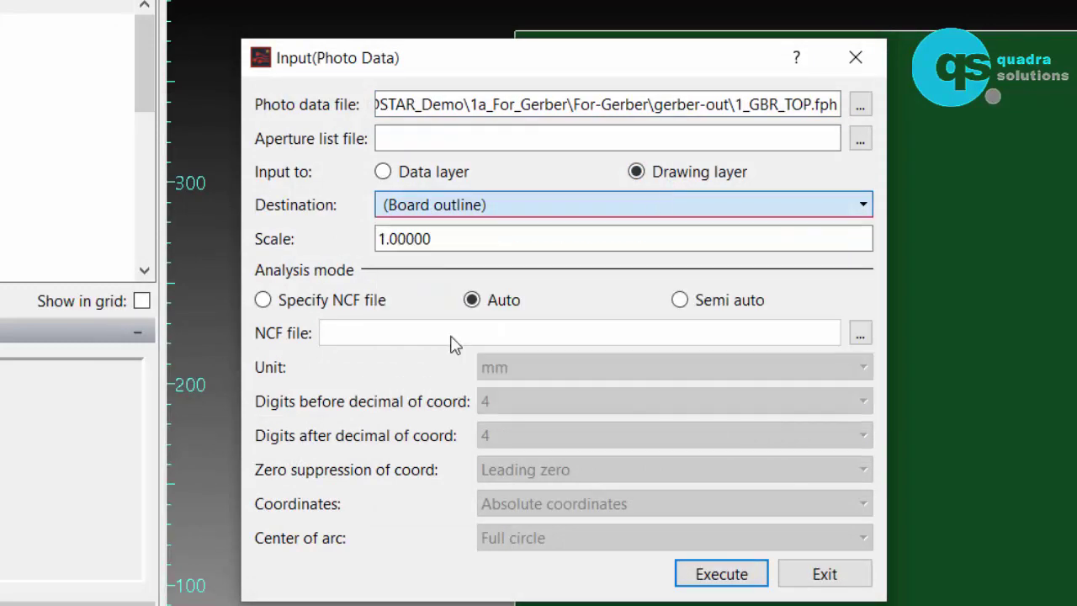
pyautogui.click(707, 573)
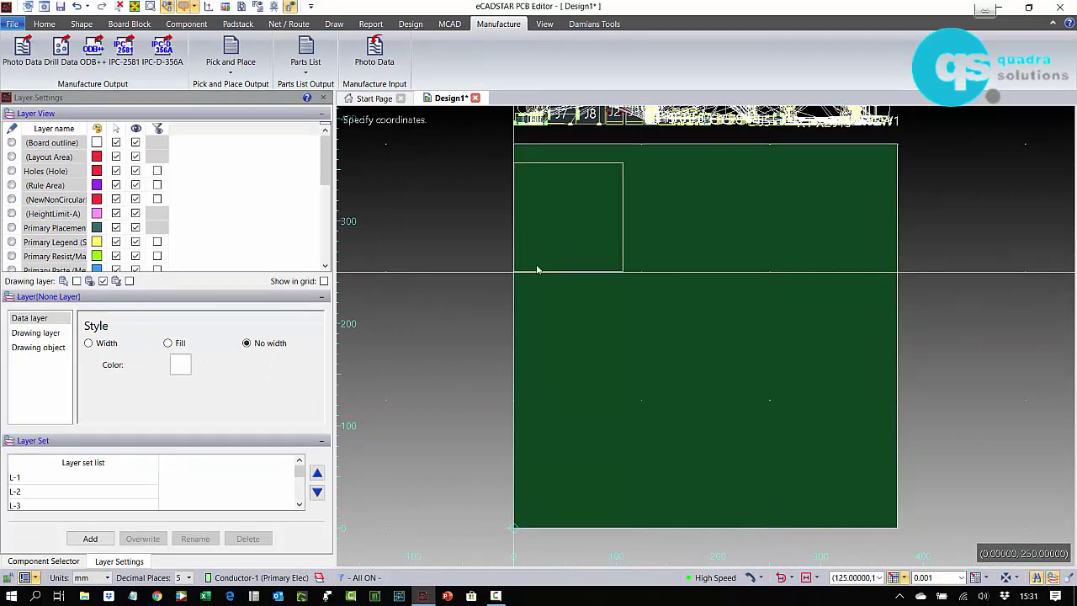
pyautogui.click(536, 269)
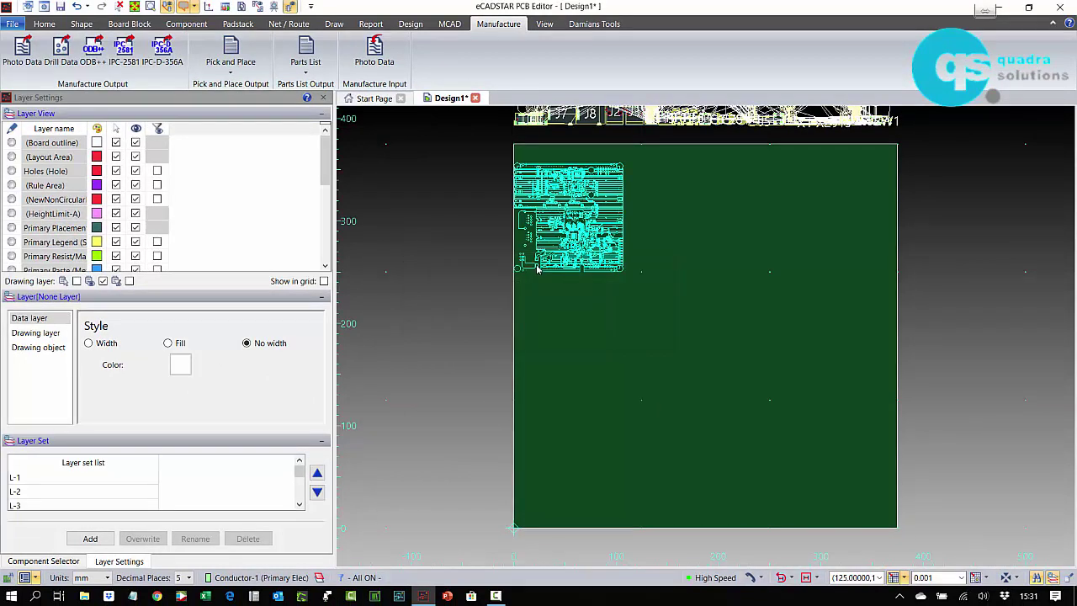
pyautogui.click(599, 300)
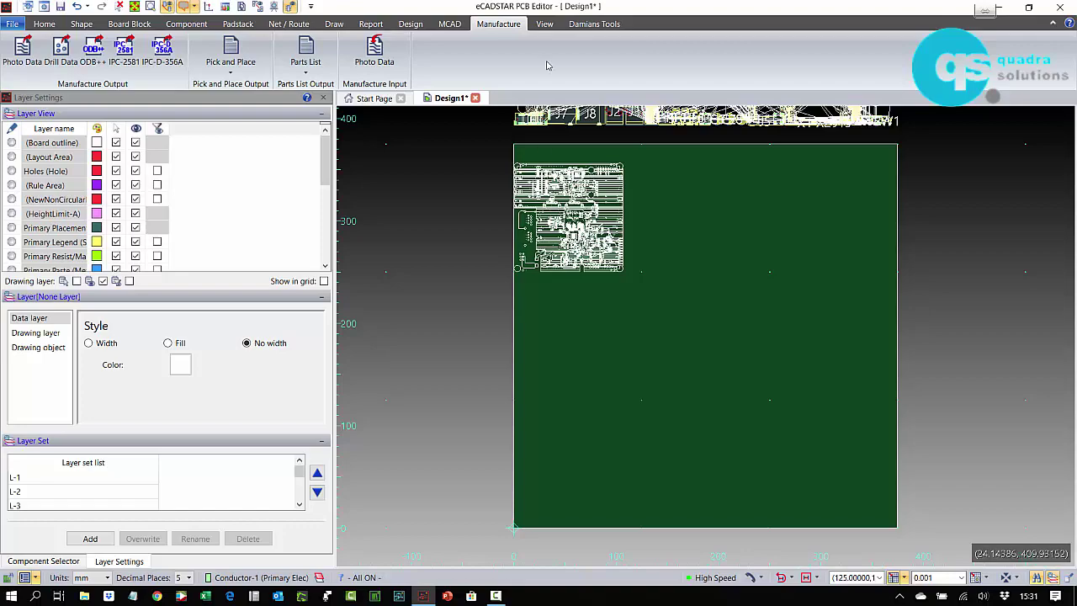
# Run the custom Import_Gerber_L2-L8 command to bring in the Gerber data for layers 2 to 8.
pyautogui.click(594, 24)
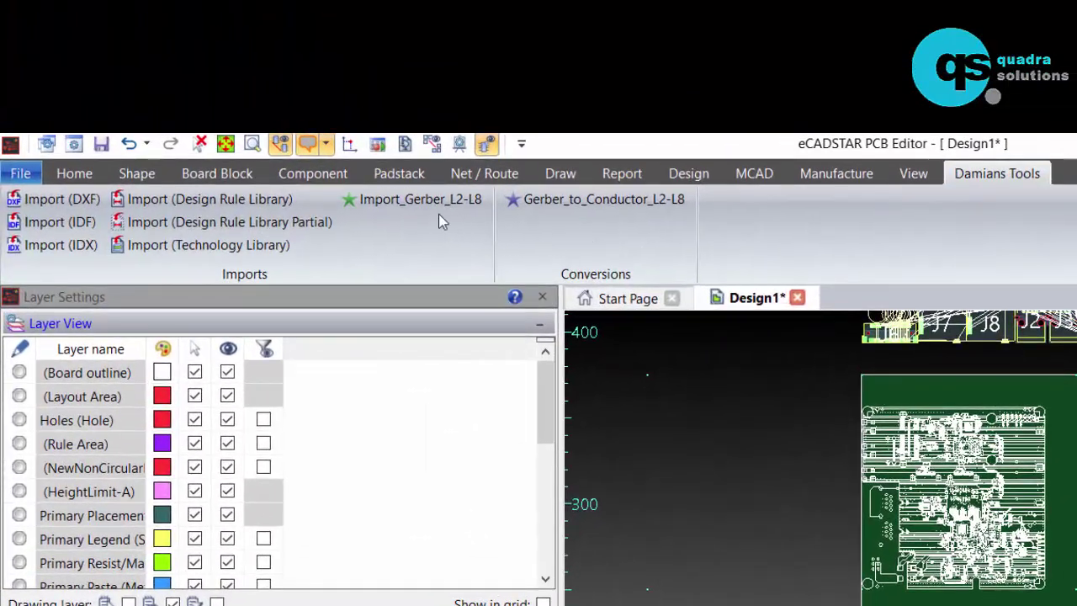
pyautogui.click(398, 201)
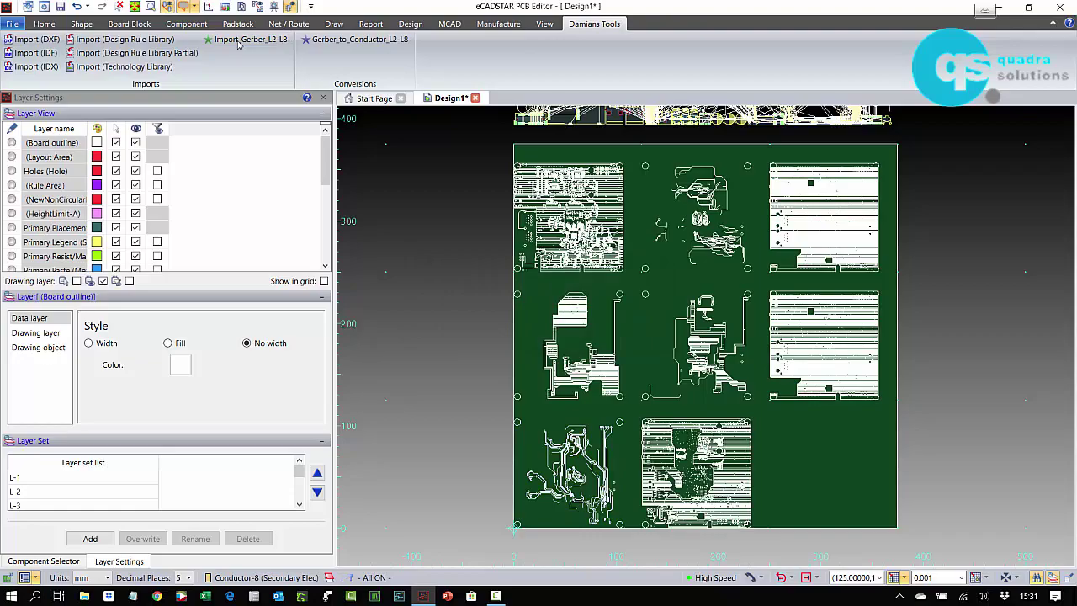
# Show the drawing-layer settings in the layer grid and select the Conductor-1 drawing layer for display editing.
pyautogui.scroll(3, 570, 226)
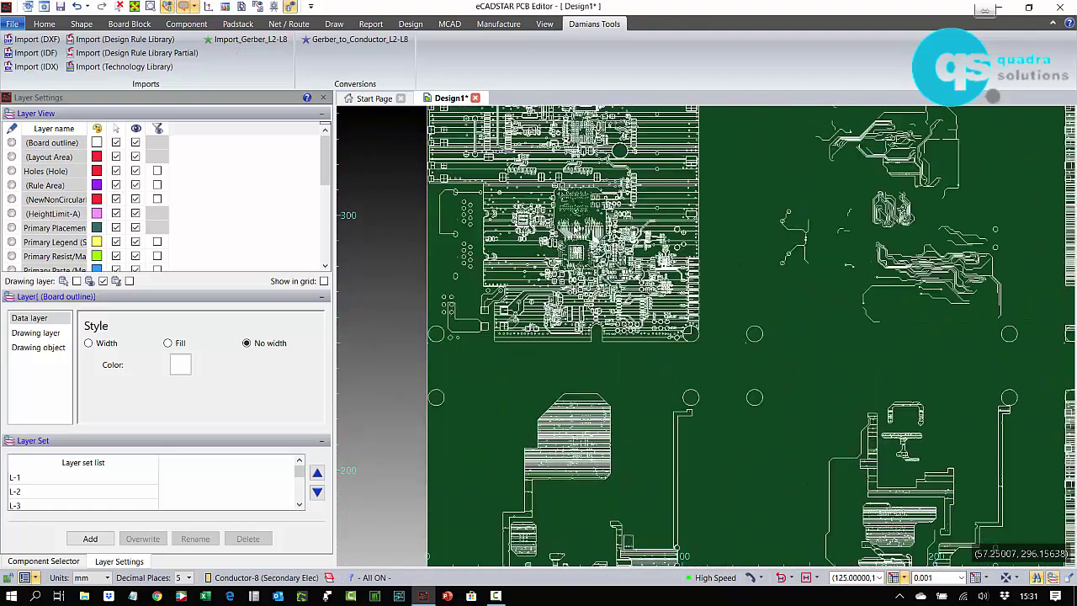
pyautogui.scroll(5, 570, 226)
pyautogui.scroll(-1, 79, 218)
pyautogui.click(55, 241)
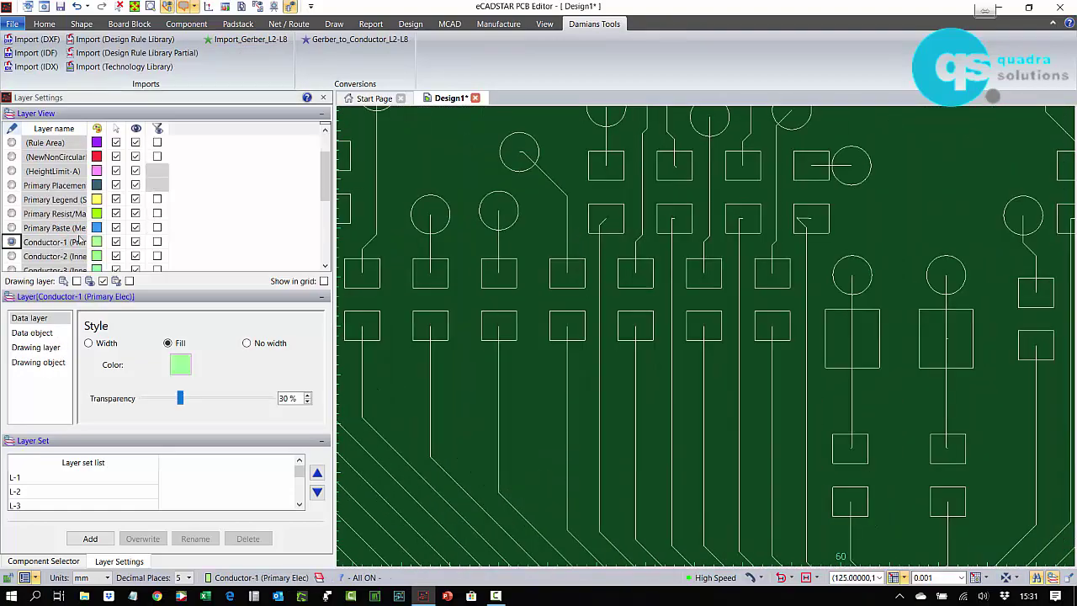
pyautogui.click(324, 281)
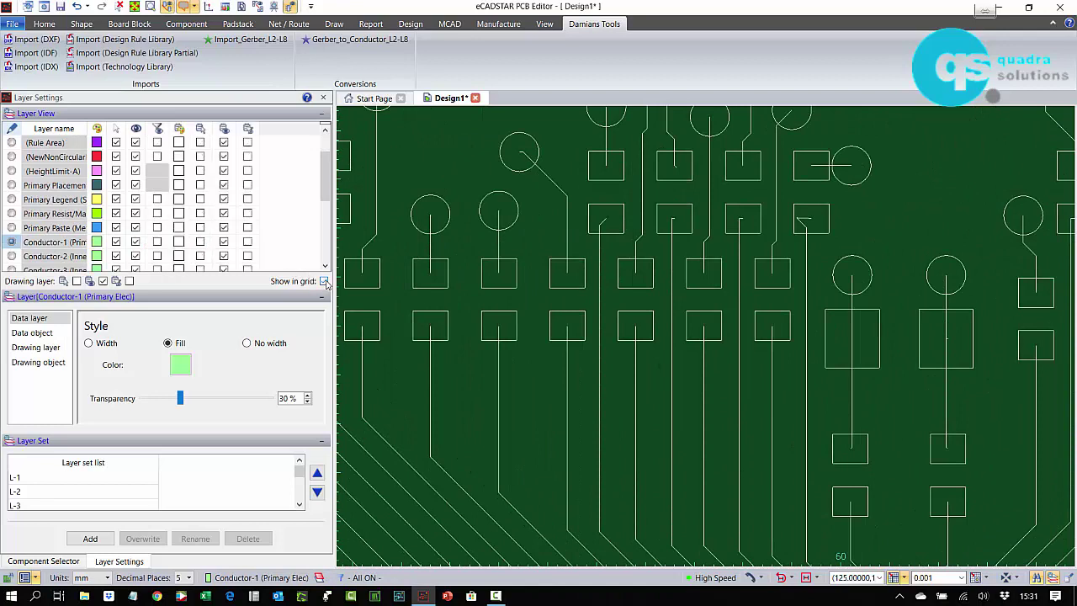
pyautogui.click(180, 242)
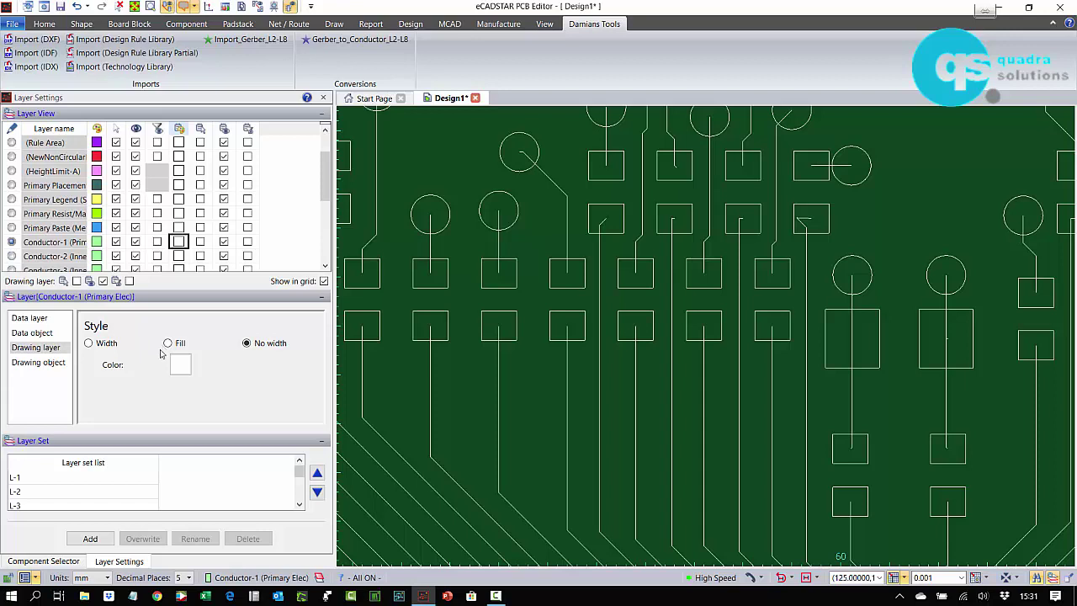
# Try the Width and No width display styles on the imported Gerber drawing layer and settle on Fill.
pyautogui.click(89, 343)
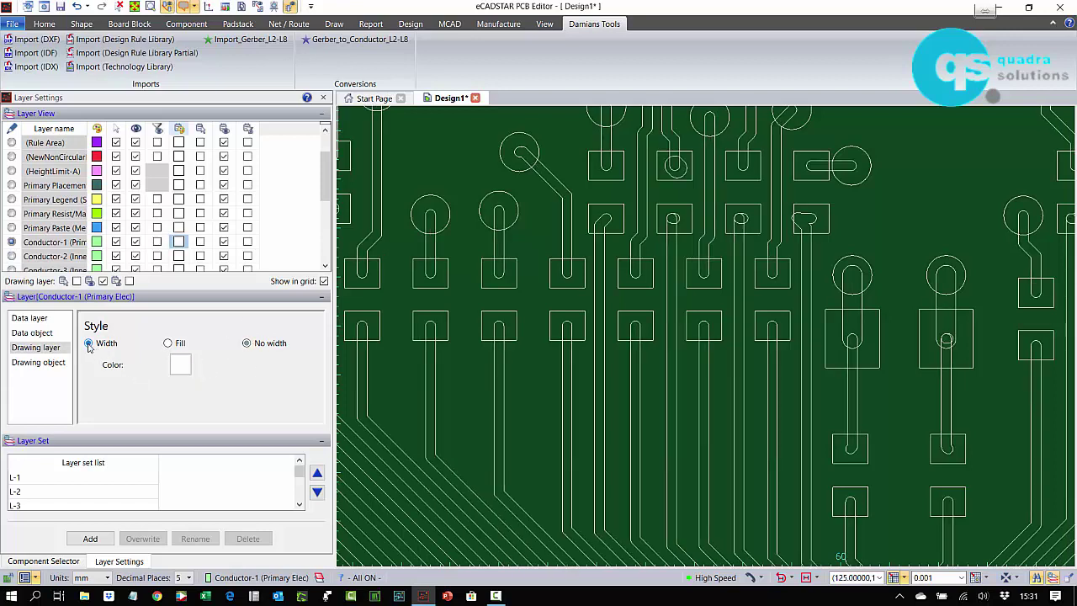
pyautogui.click(169, 343)
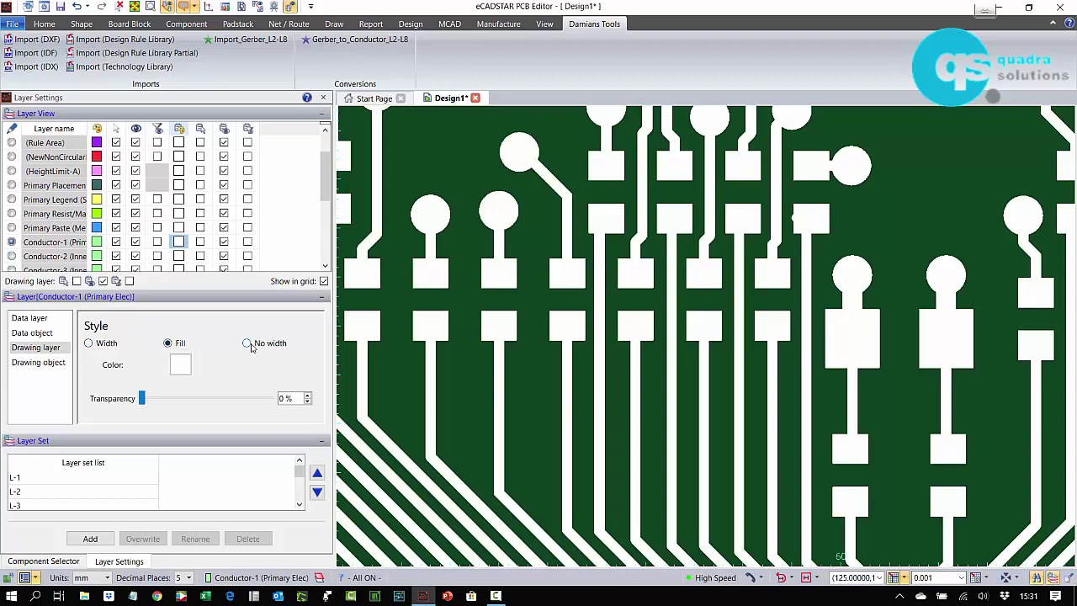
pyautogui.click(247, 343)
pyautogui.click(89, 343)
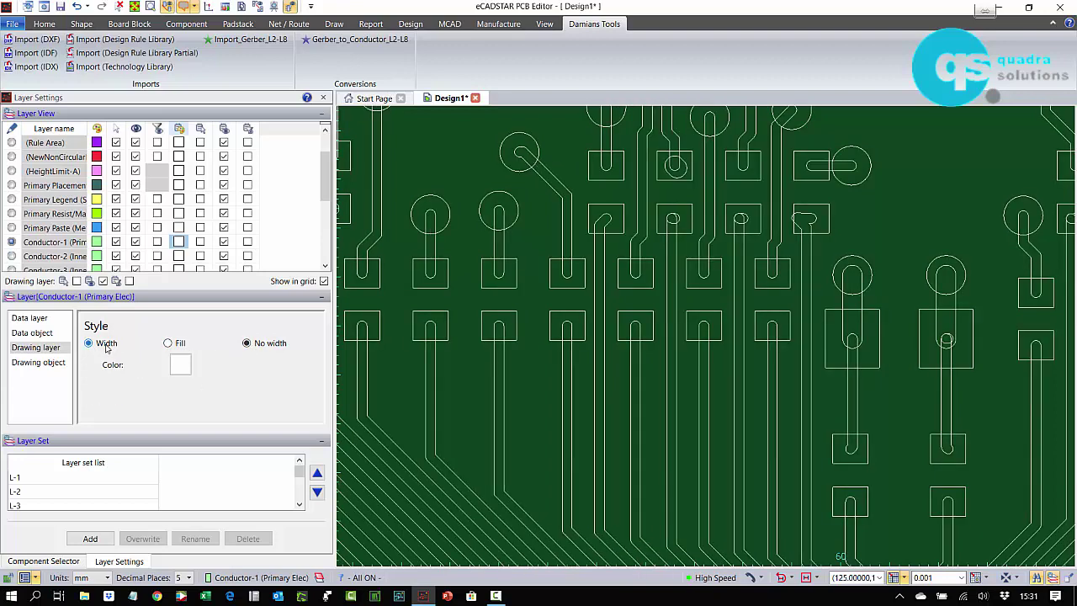
pyautogui.click(169, 343)
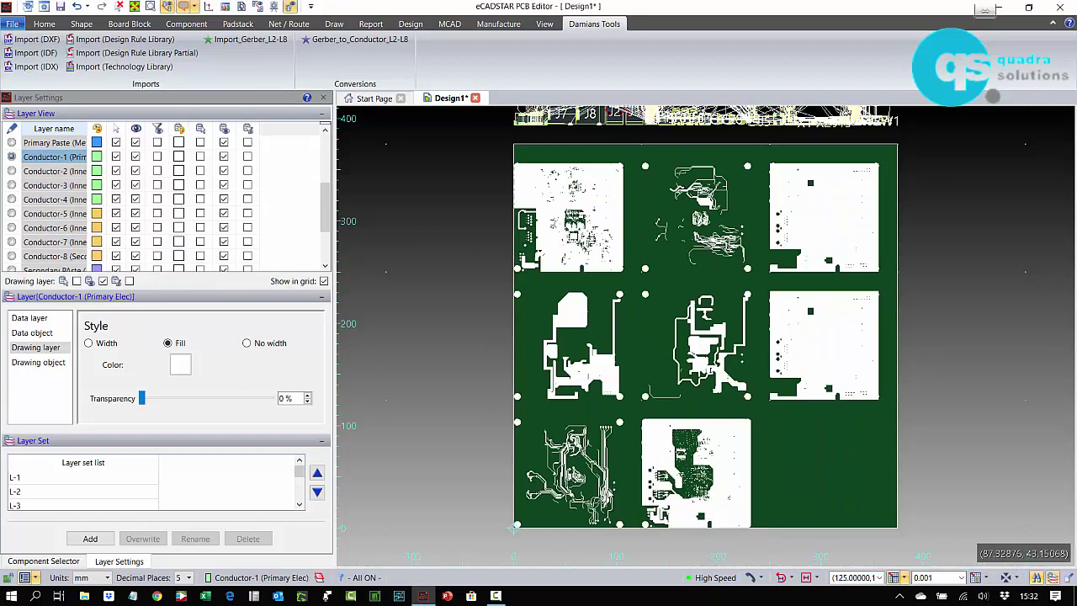
# Start duplicating objects to another layer and make all the drawing layers selectable.
pyautogui.scroll(5, 558, 177)
pyautogui.moveTo(476, 324); pyautogui.dragTo(547, 364, button='middle')
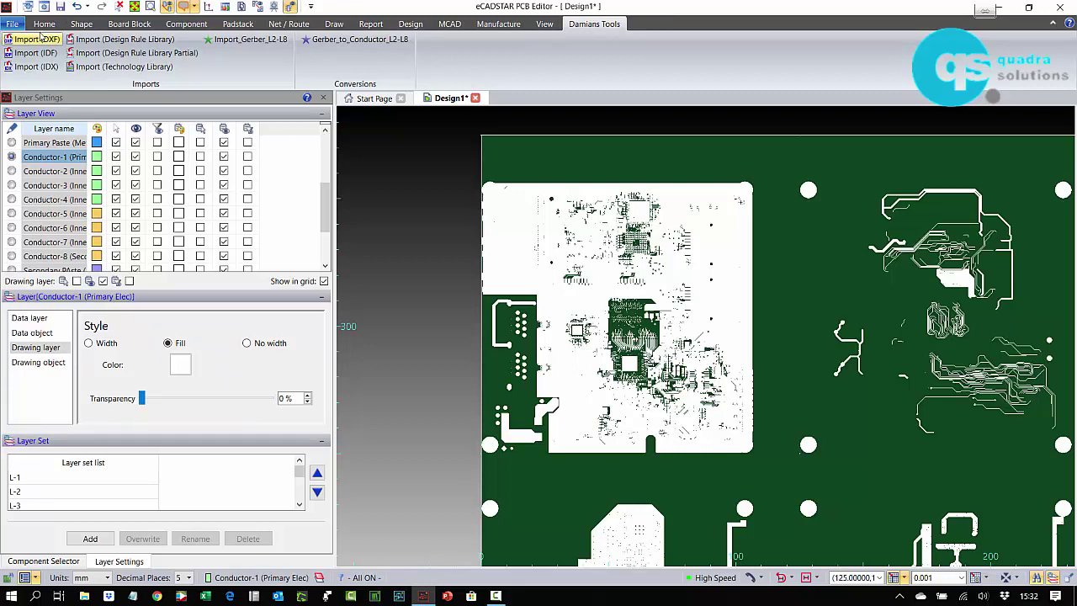
pyautogui.click(43, 26)
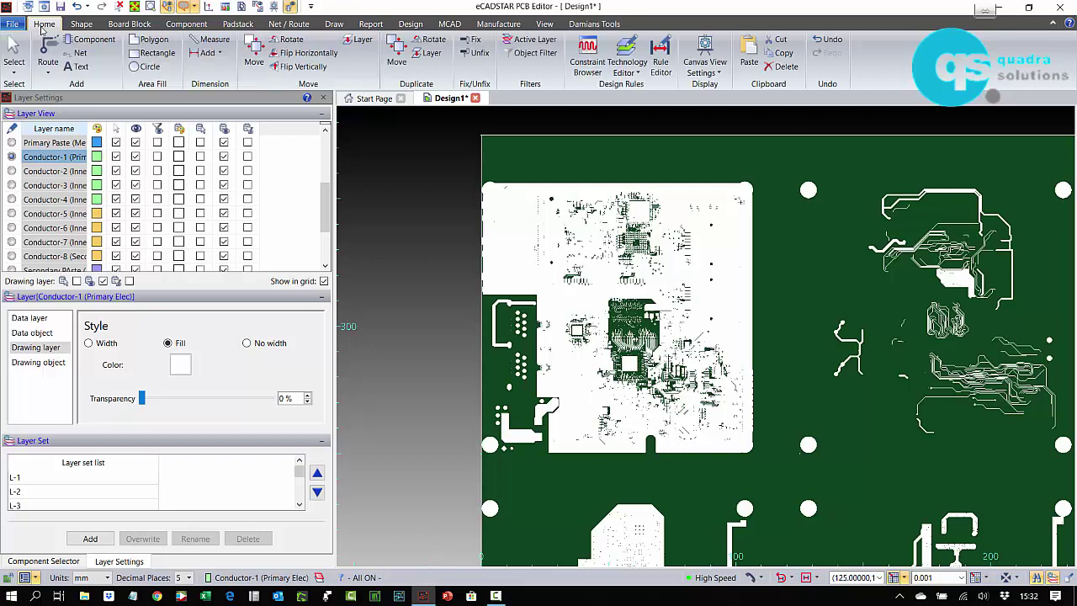
pyautogui.click(431, 54)
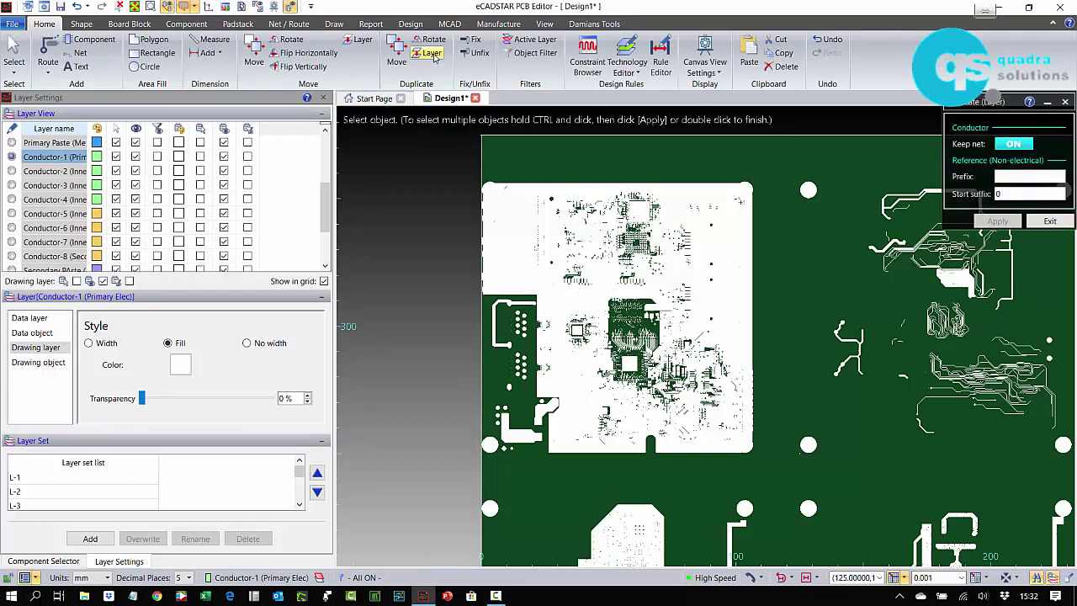
pyautogui.click(201, 129)
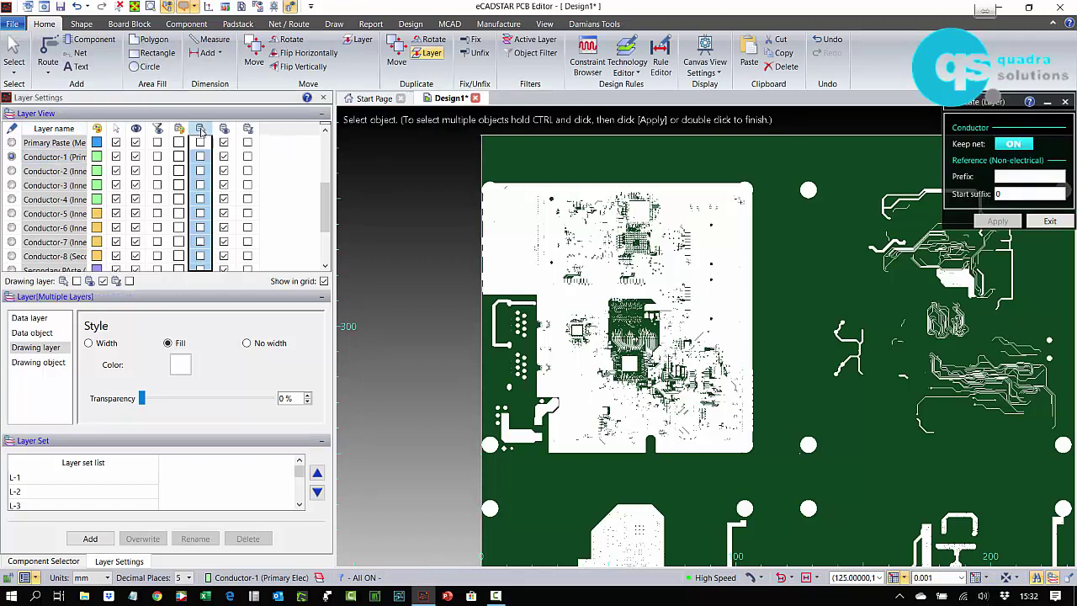
# Duplicate the first Gerber artwork of the board's upper row onto Conductor-1 (Primary Elec), using the Data layer type.
pyautogui.click(763, 197)
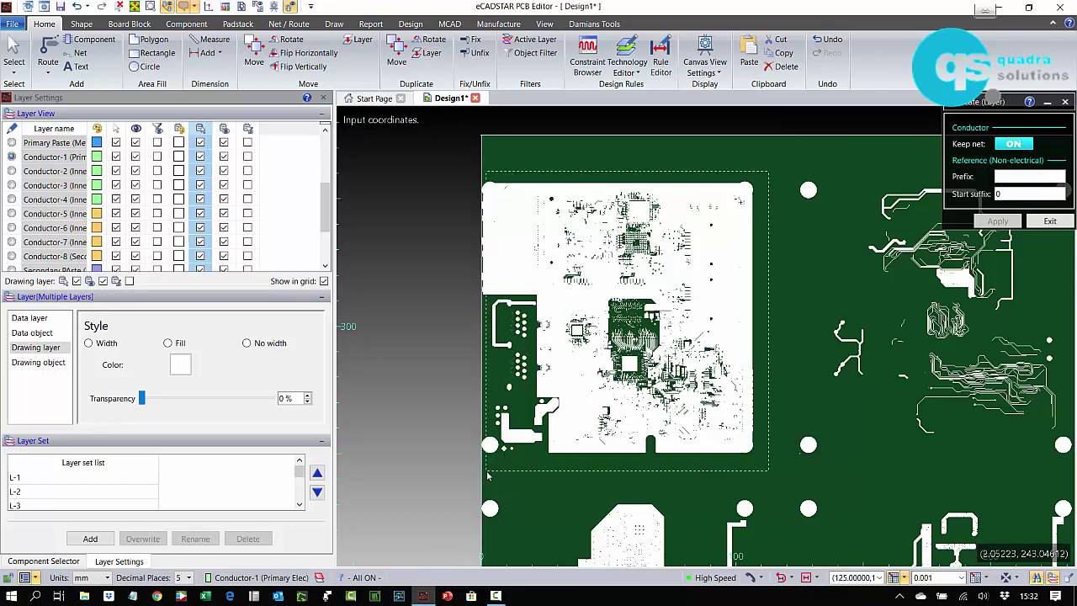
pyautogui.click(485, 476)
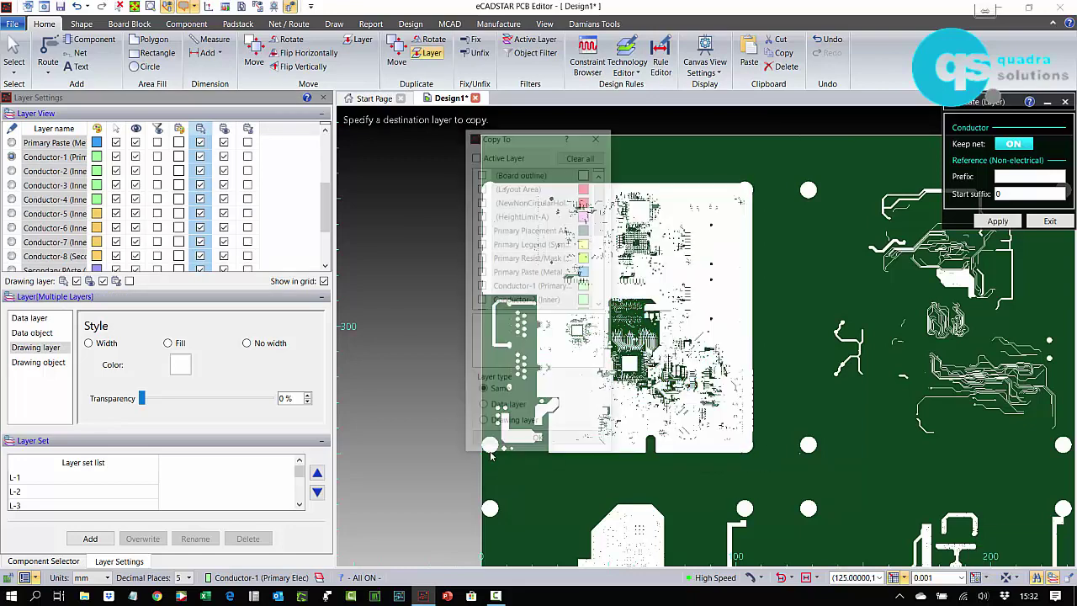
pyautogui.scroll(-1, 509, 299)
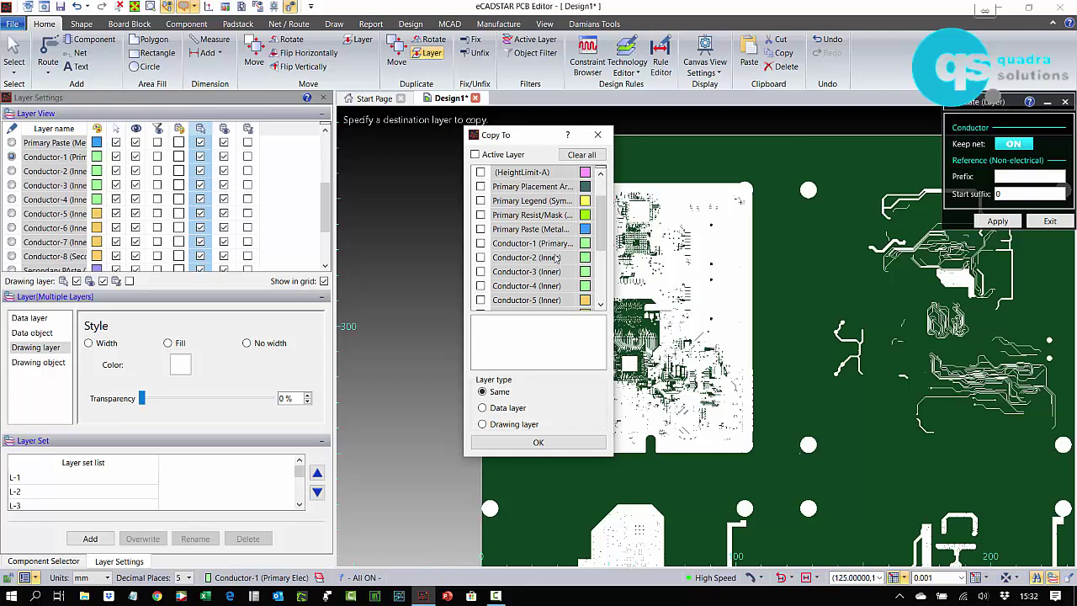
pyautogui.click(480, 243)
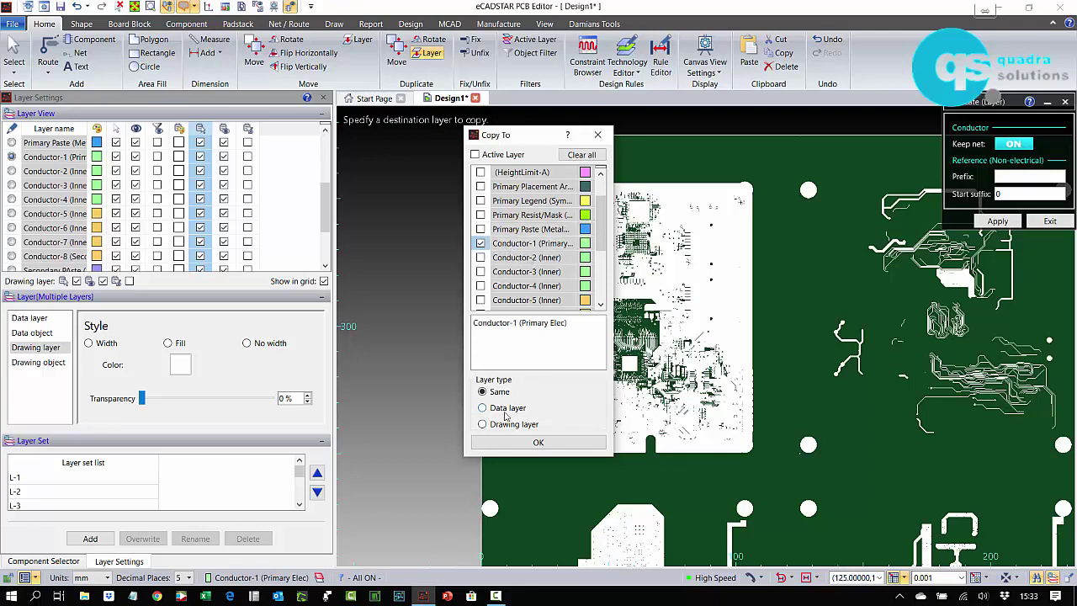
pyautogui.click(539, 443)
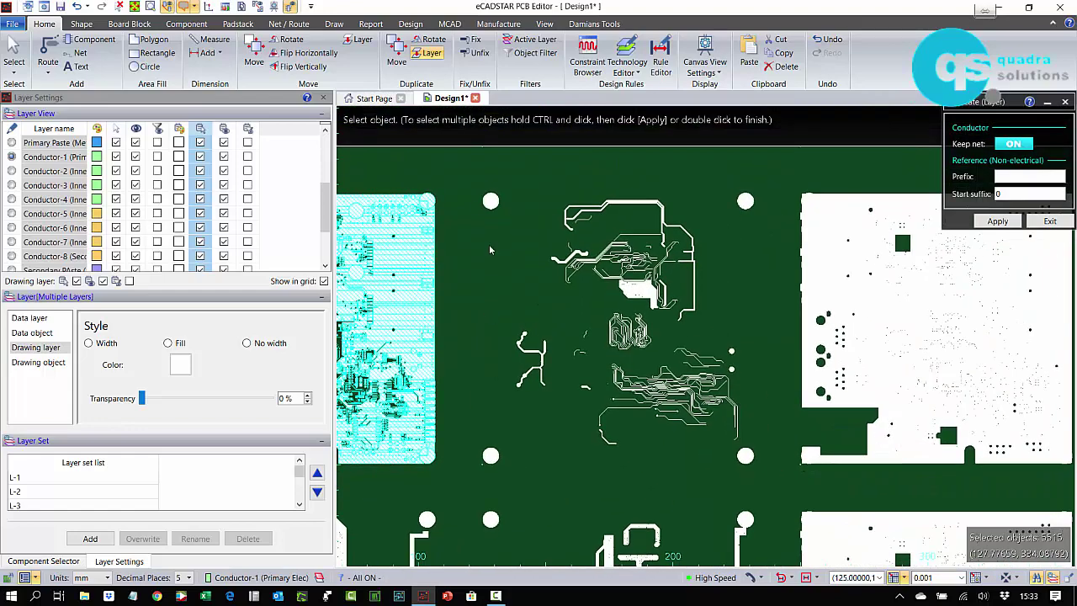
# Duplicate the middle artwork of the board's upper row to the Conductor-2 (Inner) data layer only.
pyautogui.moveTo(464, 163); pyautogui.dragTo(777, 477)
pyautogui.doubleClick(776, 478)
pyautogui.click(601, 305)
pyautogui.click(600, 305)
pyautogui.click(480, 285)
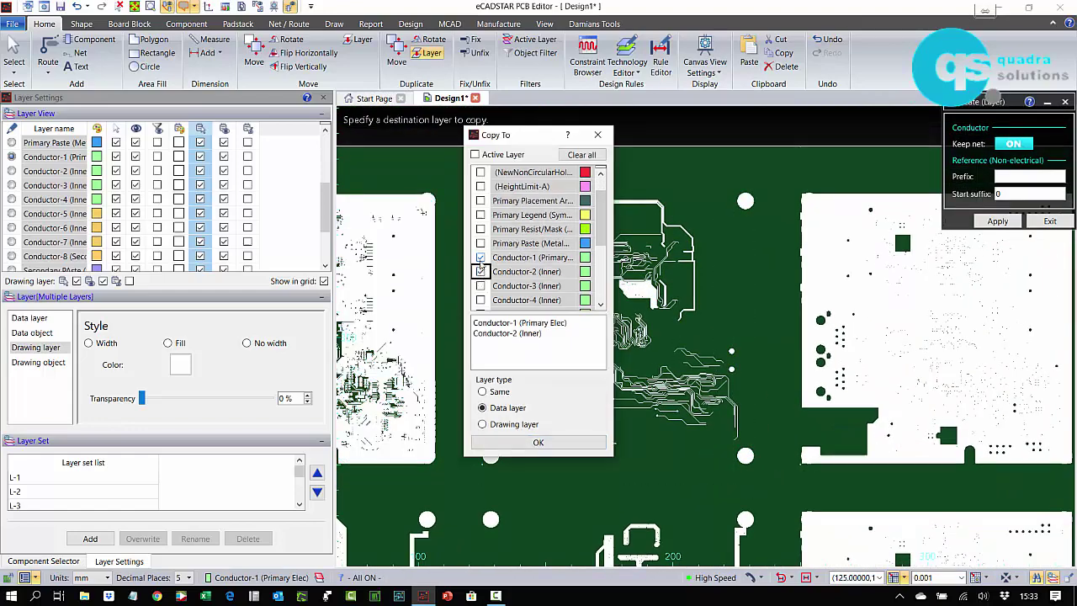
pyautogui.click(480, 256)
pyautogui.click(539, 442)
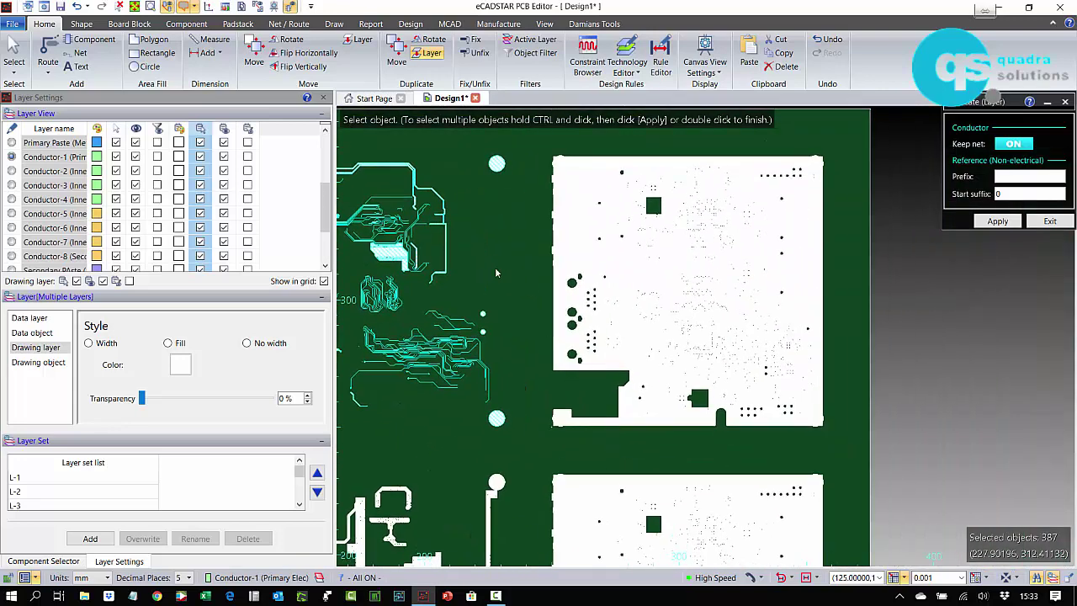
# Duplicate the last artwork of the board's upper row to the Conductor-3 (Inner) data layer only.
pyautogui.click(542, 460)
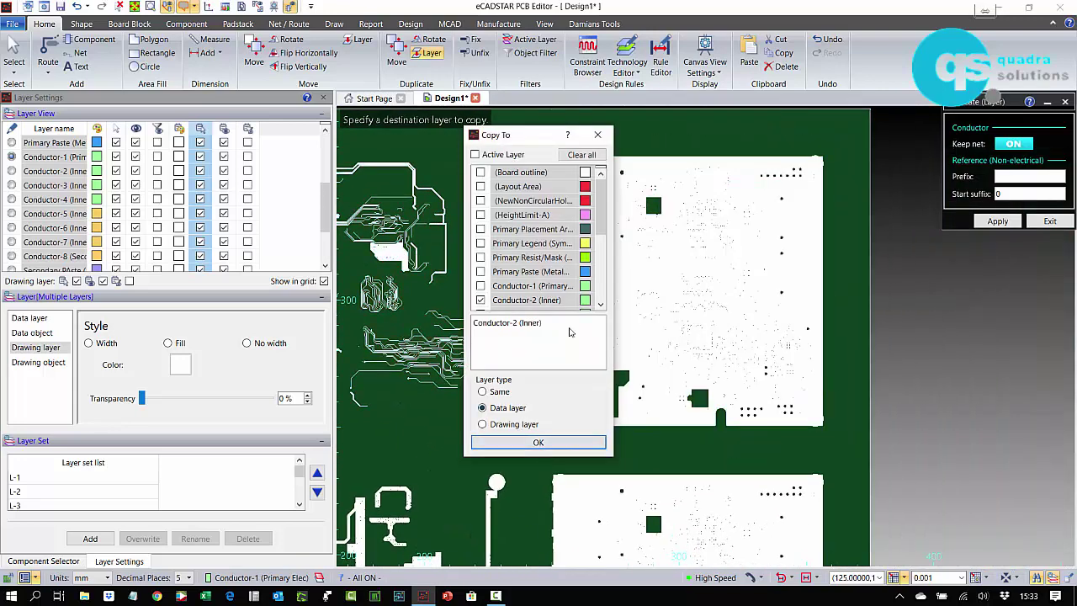
pyautogui.click(601, 305)
pyautogui.click(601, 304)
pyautogui.click(480, 285)
pyautogui.click(480, 271)
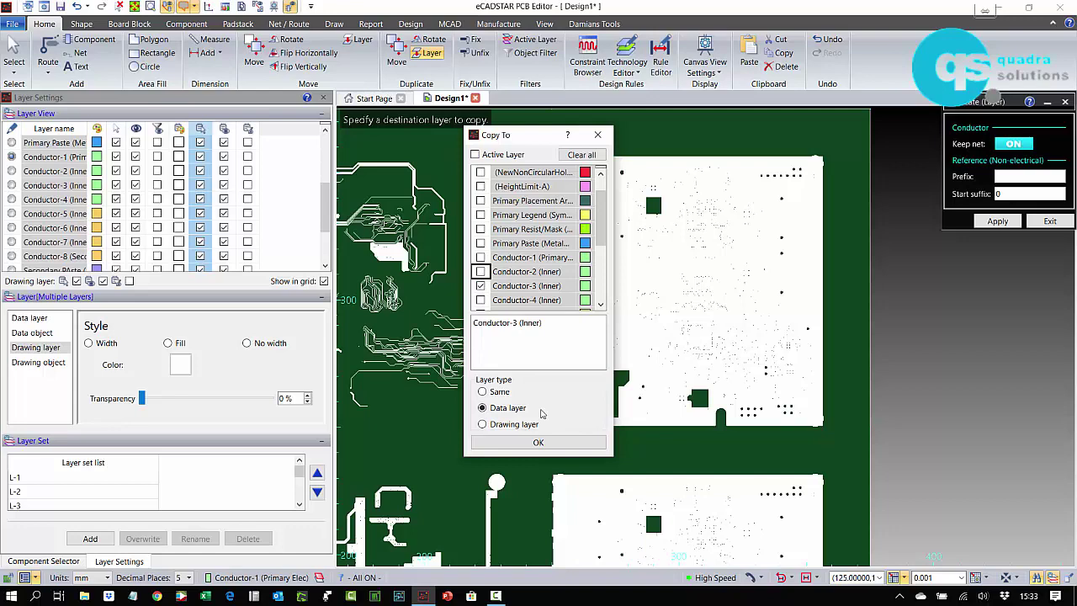
pyautogui.click(538, 443)
# Duplicate the first artwork of the board's middle row to the Conductor-4 (Inner) data layer only.
pyautogui.click(134, 10)
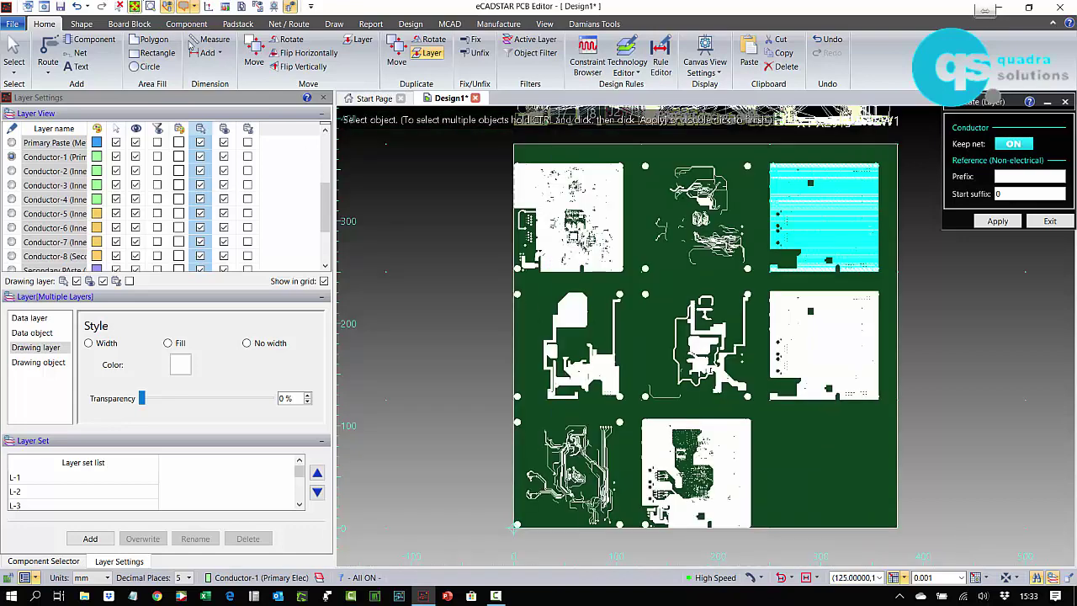
pyautogui.click(518, 411)
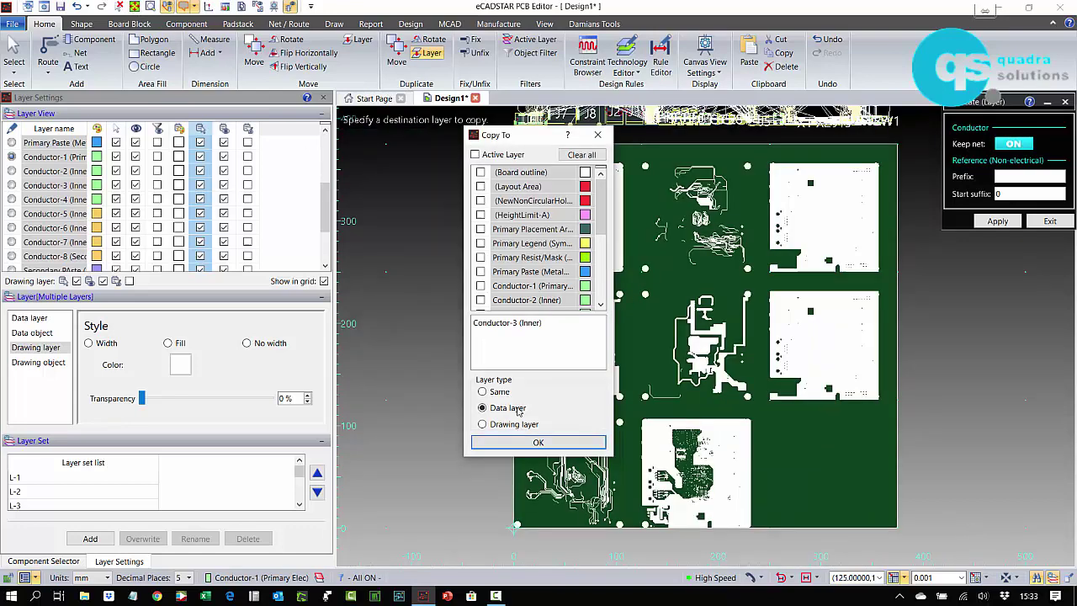
pyautogui.scroll(-3, 538, 236)
pyautogui.click(481, 285)
pyautogui.click(480, 270)
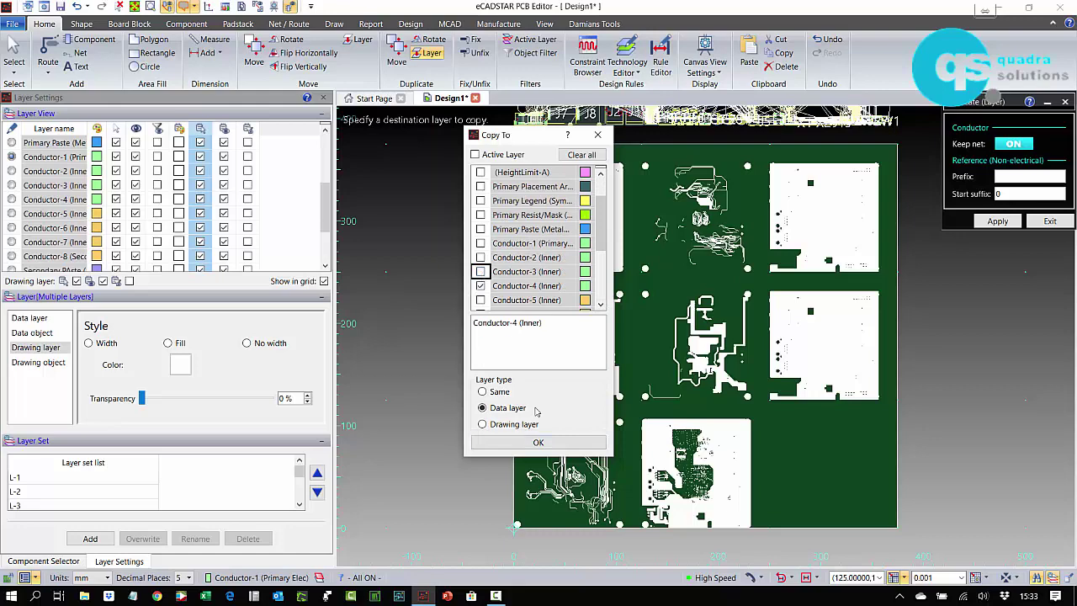
pyautogui.click(539, 443)
# Duplicate the centre artwork of the board's middle row to the Conductor-5 (Inner) data layer only.
pyautogui.click(659, 418)
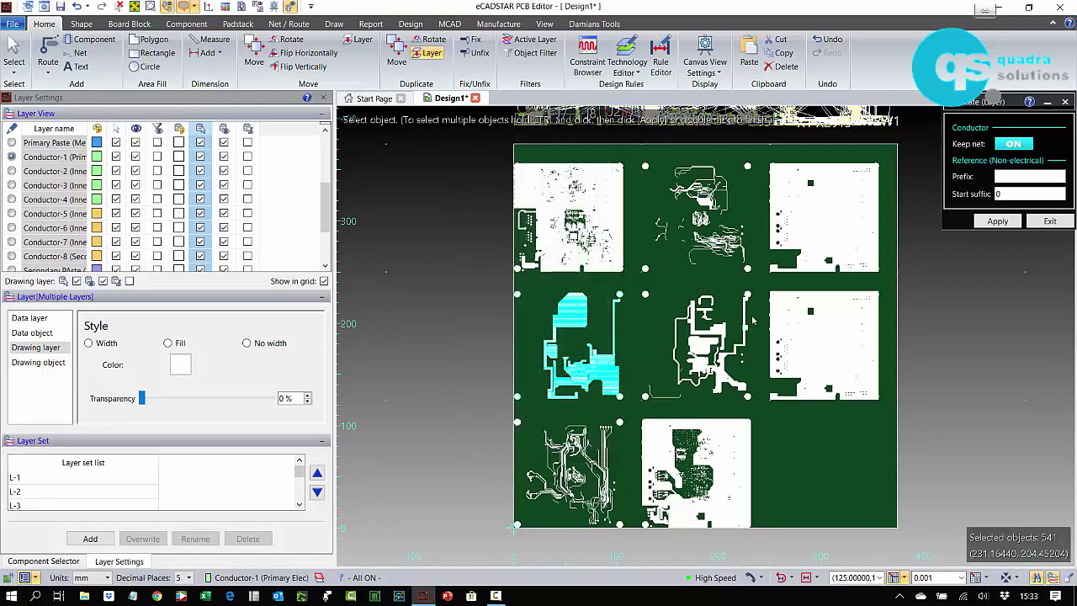
pyautogui.click(658, 416)
pyautogui.scroll(-3, 561, 278)
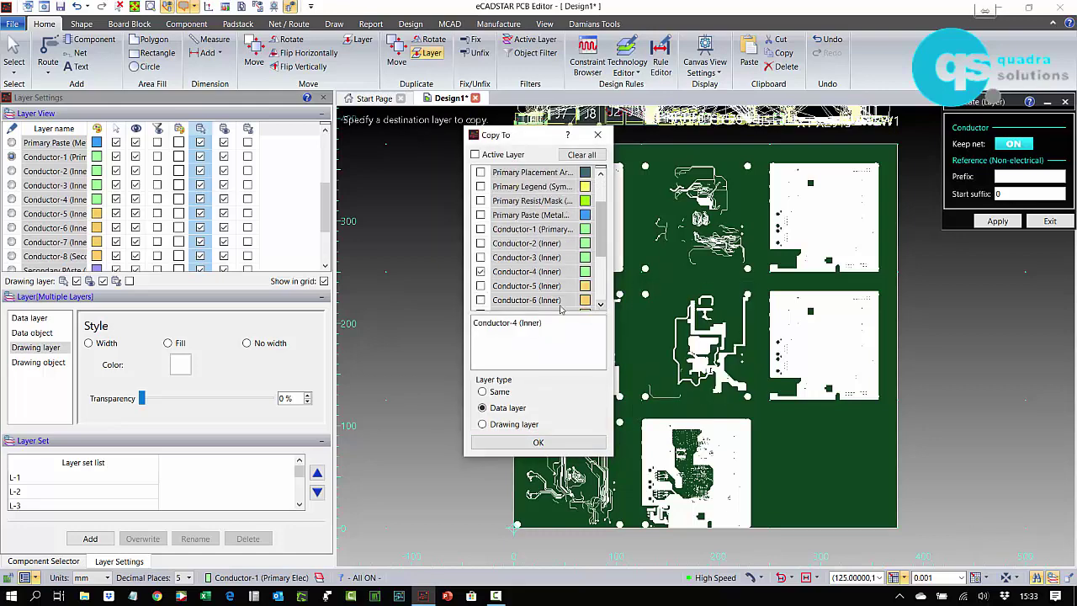
pyautogui.click(480, 285)
pyautogui.click(480, 271)
pyautogui.click(538, 442)
# Duplicate the last artwork of the board's middle row to the Conductor-6 (Inner) data layer only.
pyautogui.moveTo(886, 282); pyautogui.dragTo(766, 423)
pyautogui.click(601, 304)
pyautogui.click(599, 304)
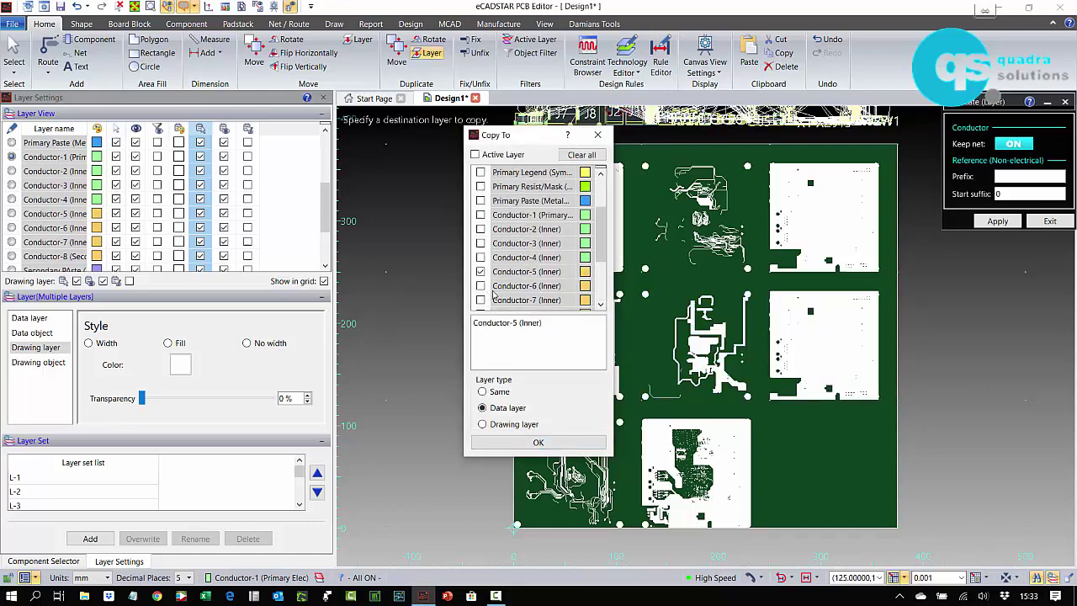
pyautogui.click(480, 285)
pyautogui.click(481, 271)
pyautogui.click(538, 443)
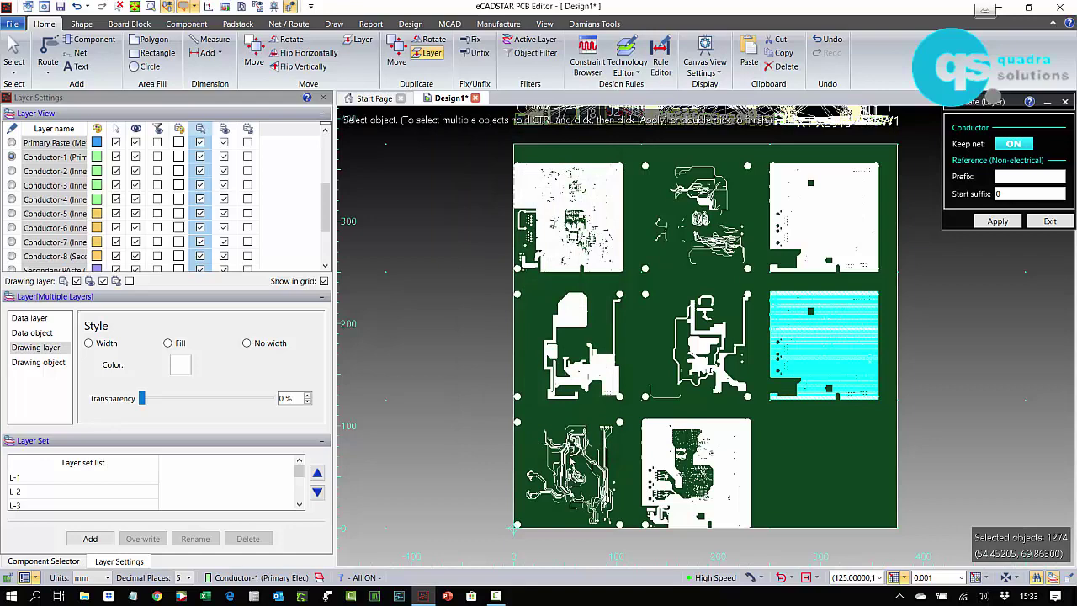
# Duplicate the first artwork of the board's lowest row to the Conductor-7 (Inner) data layer only.
pyautogui.click(517, 531)
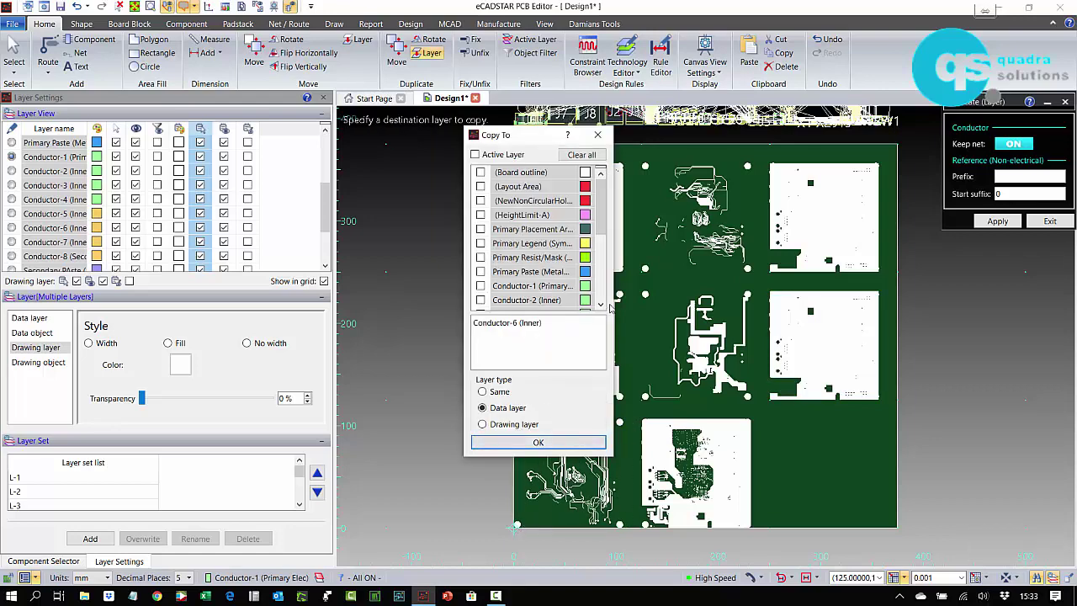
pyautogui.scroll(-5, 538, 244)
pyautogui.click(480, 286)
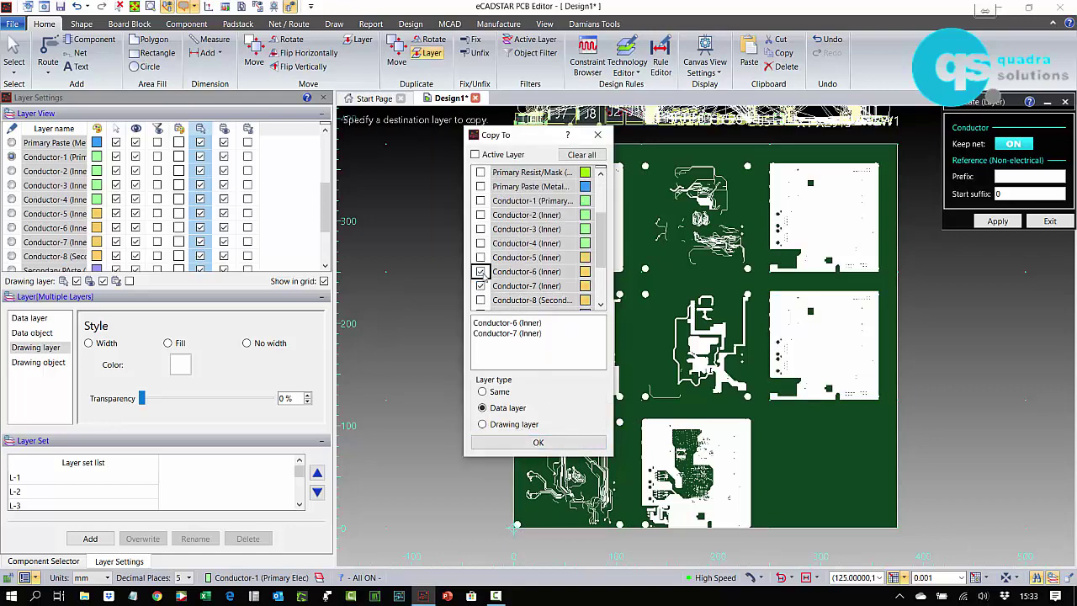
pyautogui.click(538, 442)
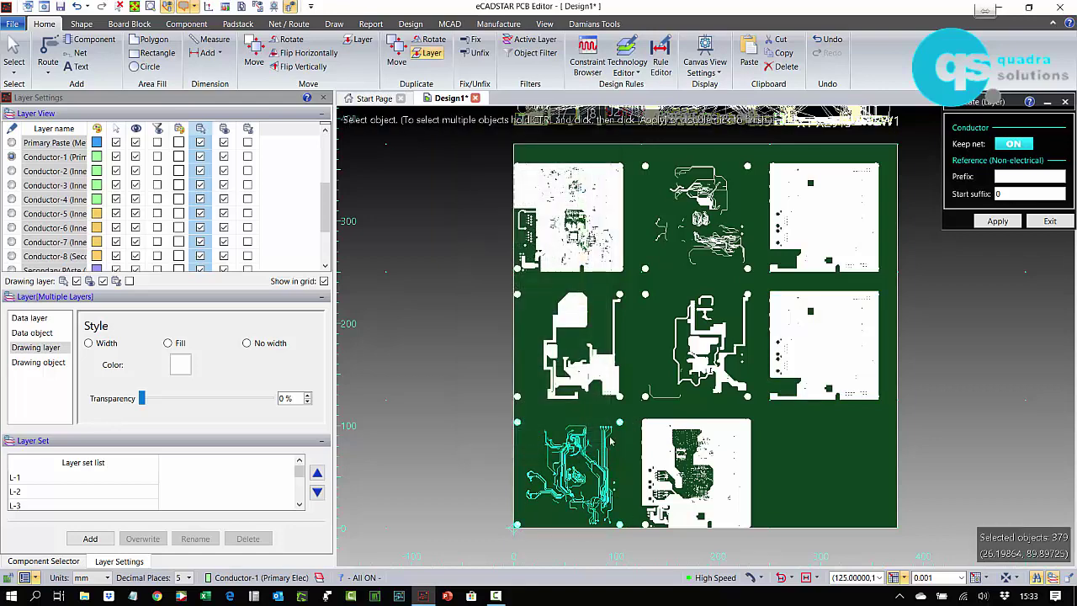
# Duplicate the second artwork of the board's lowest row to the Conductor-8 data layer only.
pyautogui.click(645, 529)
pyautogui.scroll(-1, 600, 307)
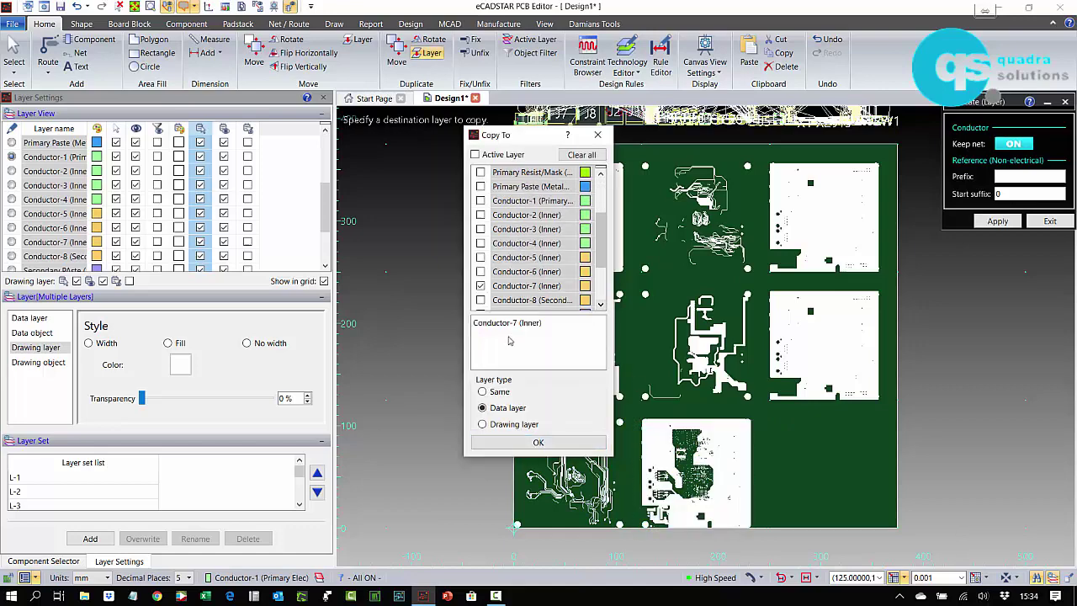
pyautogui.click(480, 300)
pyautogui.click(481, 286)
pyautogui.click(534, 440)
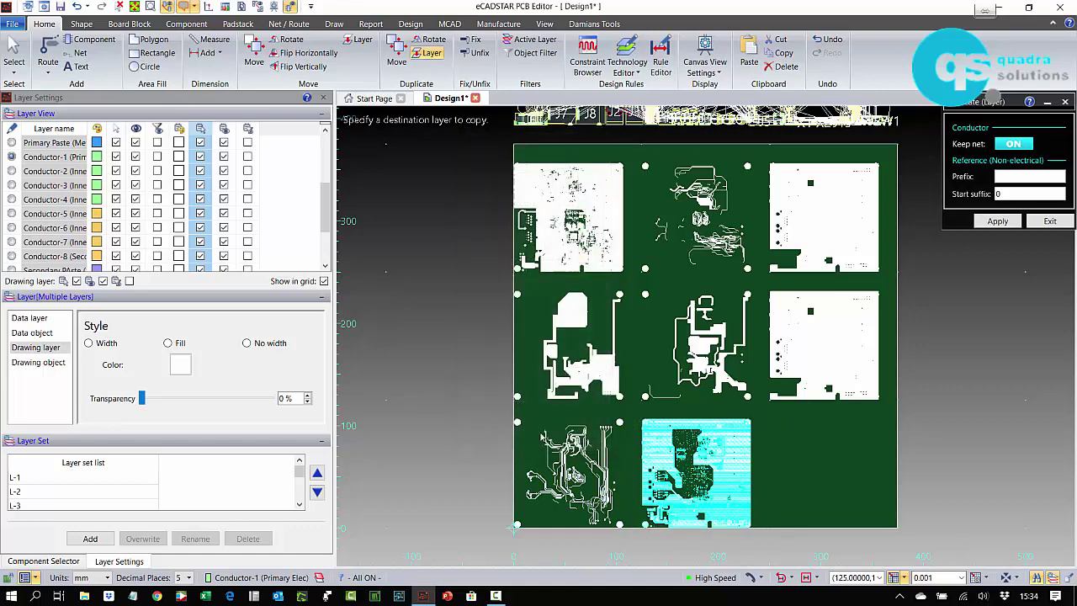
# Hide all drawing layers so only the conductor data is displayed, and end the layer duplication.
pyautogui.click(200, 130)
pyautogui.click(223, 129)
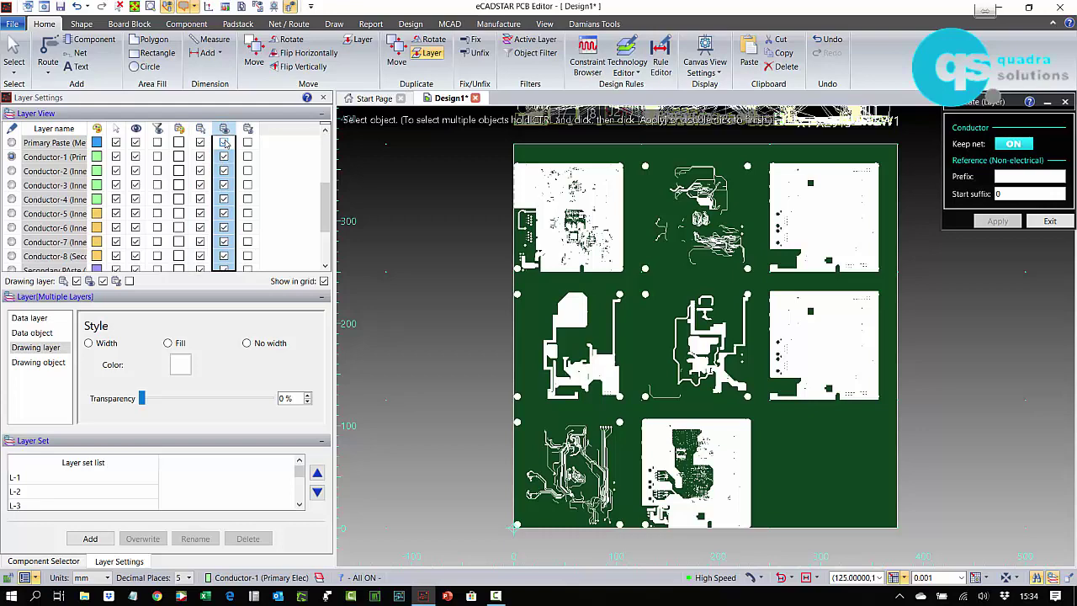
pyautogui.click(224, 142)
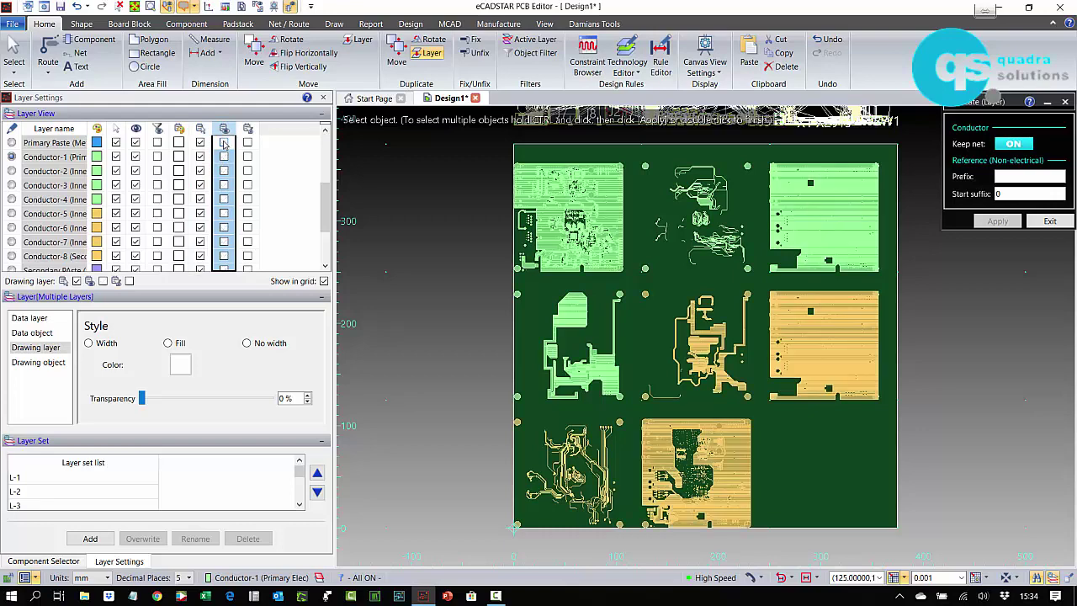
pyautogui.click(438, 229)
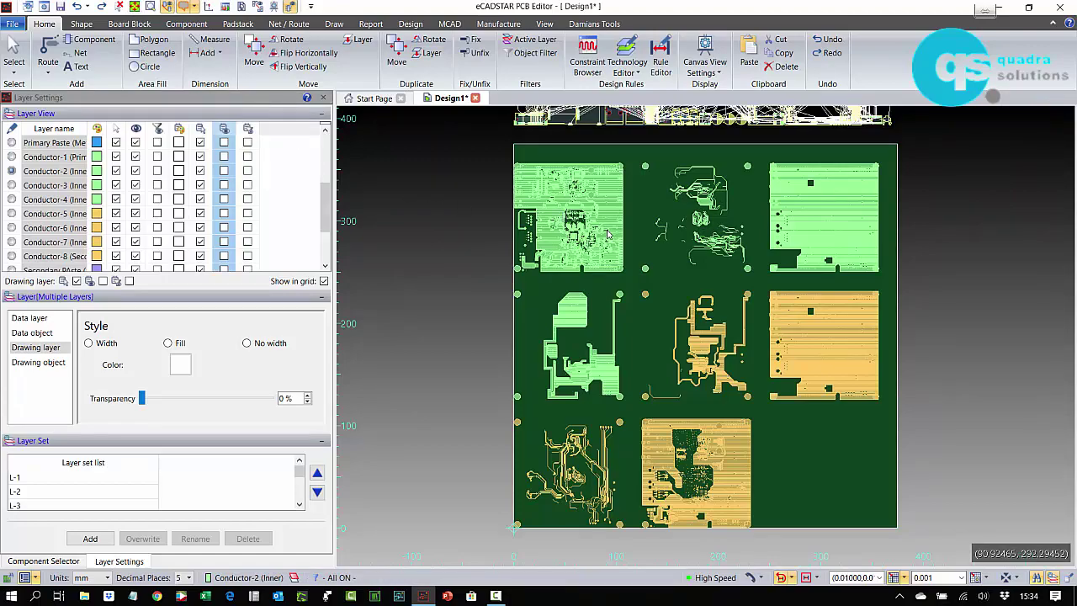
# In the track display settings, enable a dark grey color for no-net conductors and display signal names on tracks.
pyautogui.scroll(10, 602, 222)
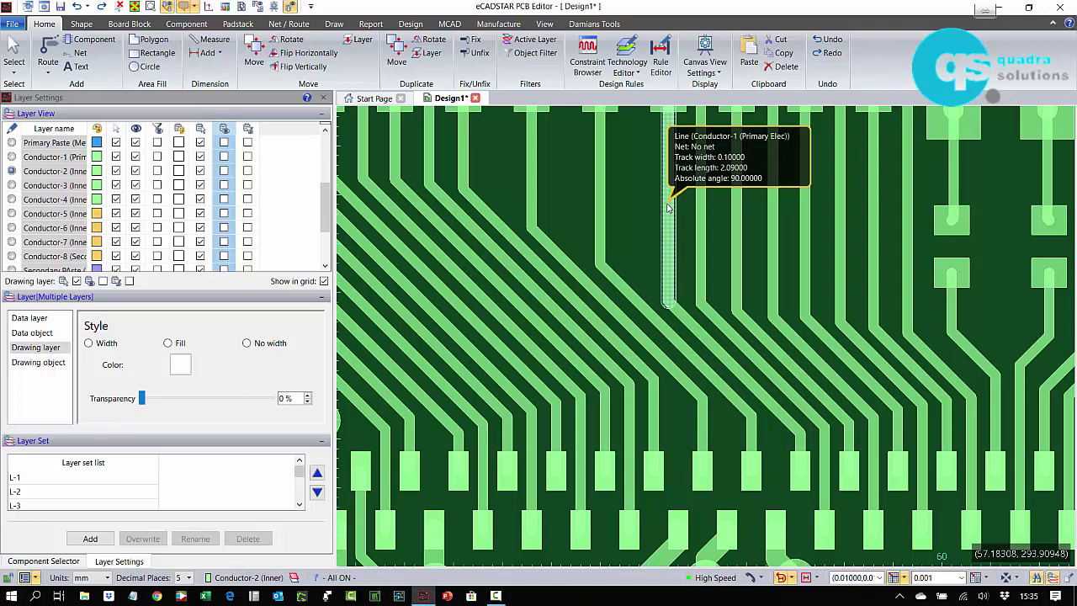
pyautogui.click(275, 8)
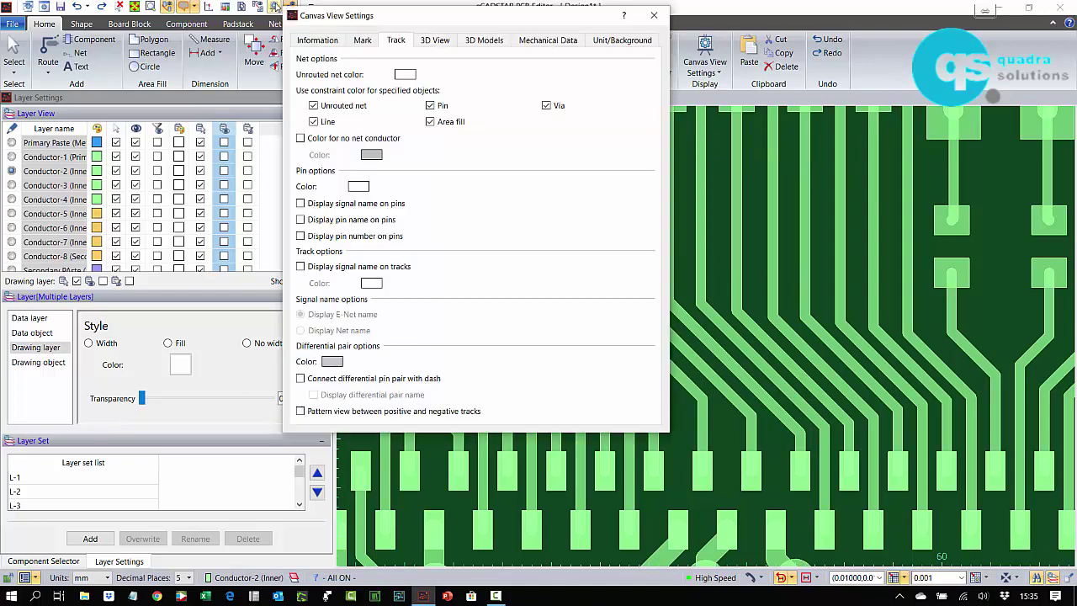
pyautogui.click(320, 139)
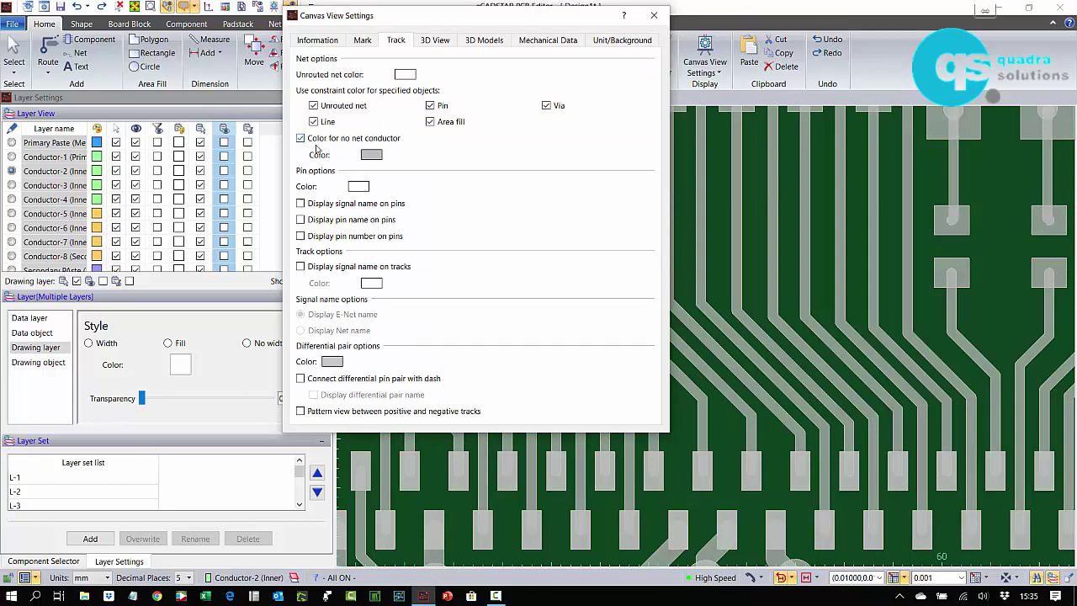
pyautogui.click(372, 155)
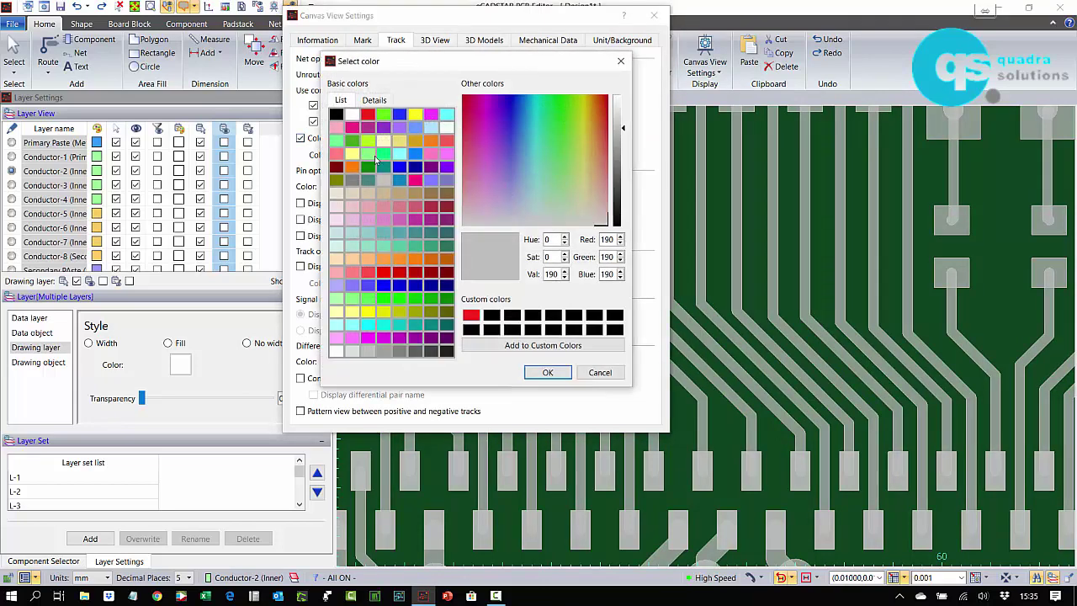
pyautogui.click(400, 356)
pyautogui.click(547, 371)
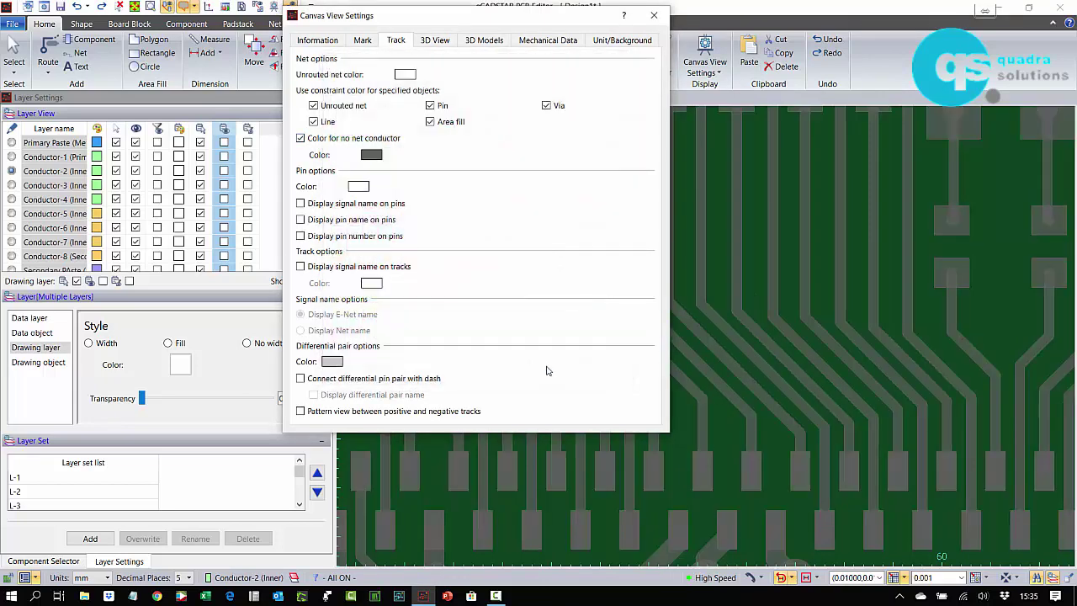
pyautogui.click(301, 267)
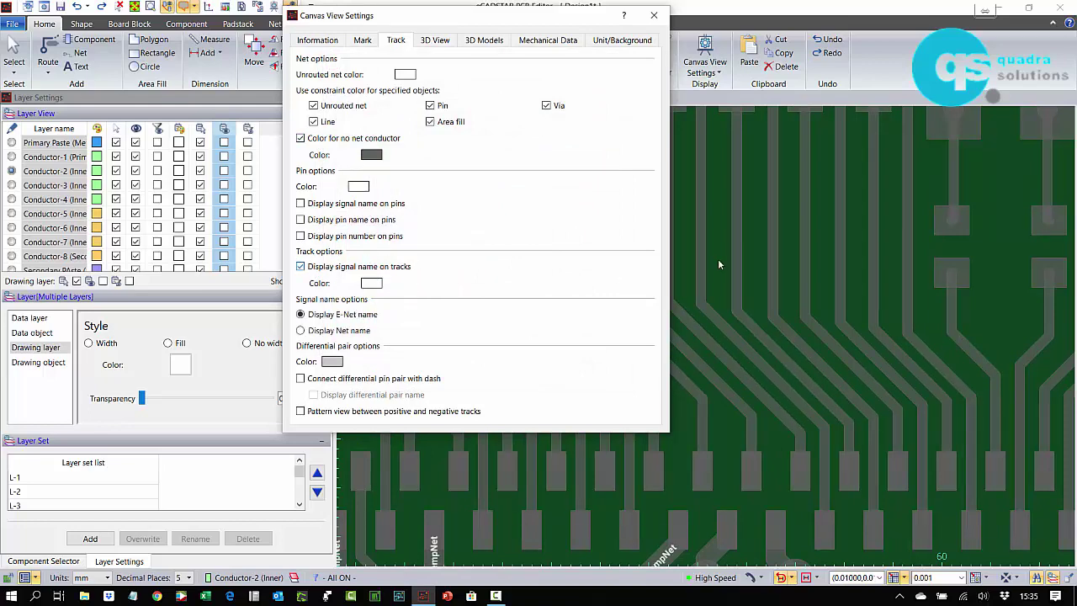
pyautogui.click(653, 16)
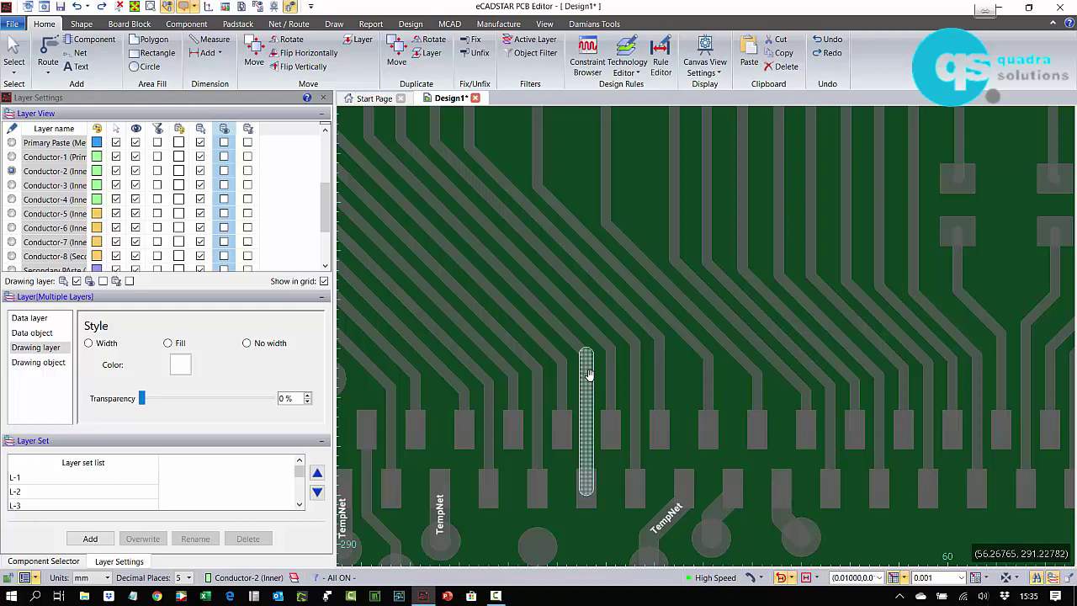
# Try moving the diagonal track segment above the row of pads to test how the neighbouring tracks react.
pyautogui.moveTo(589, 374); pyautogui.dragTo(605, 259, button='middle')
pyautogui.scroll(2, 666, 243)
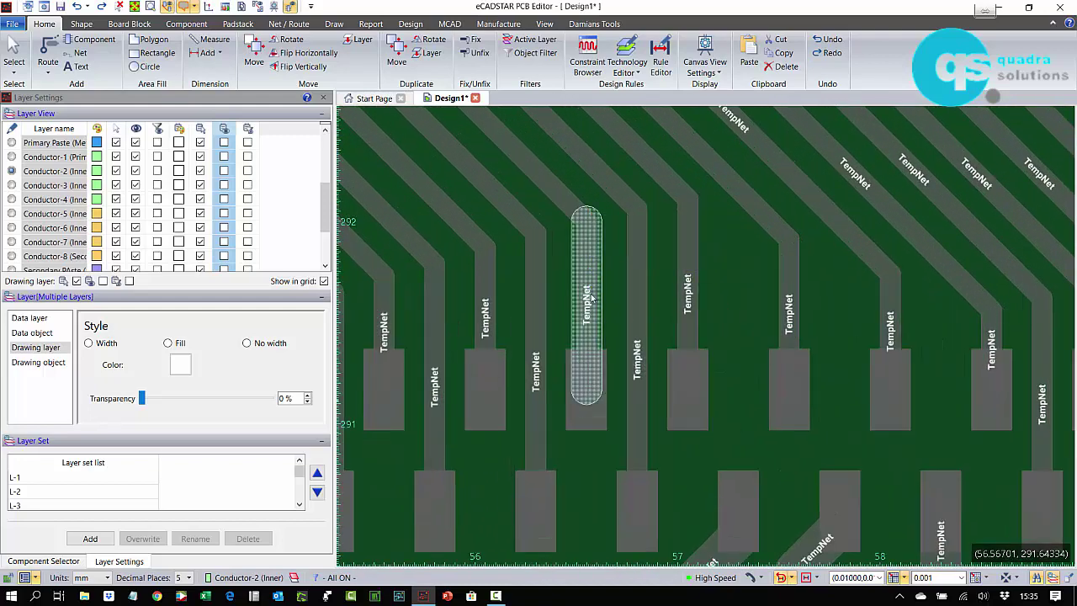
pyautogui.scroll(-3, 589, 300)
pyautogui.scroll(3, 615, 324)
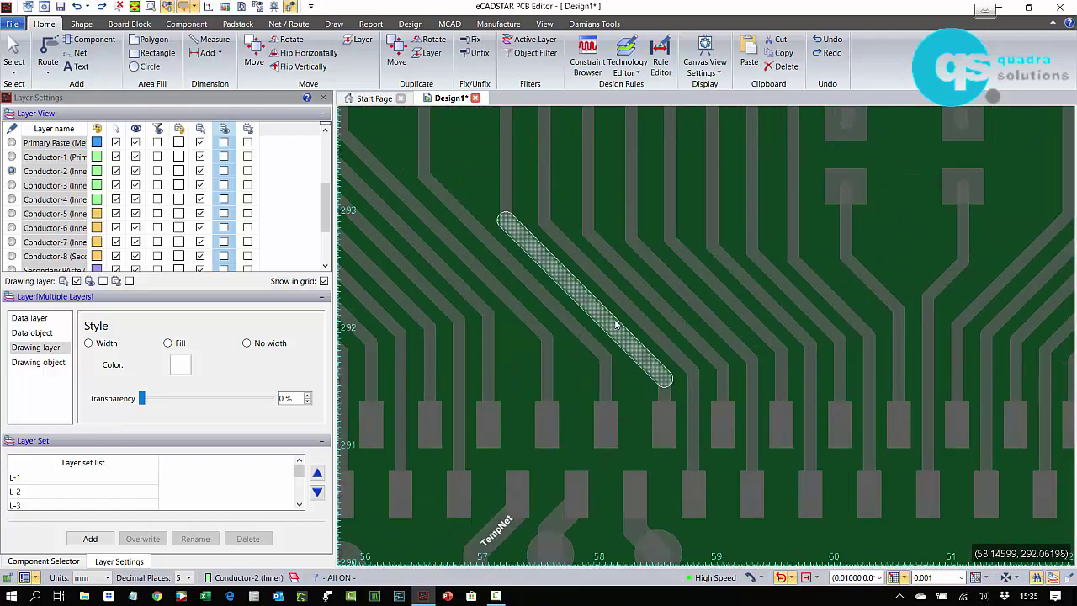
pyautogui.moveTo(614, 317); pyautogui.dragTo(644, 316)
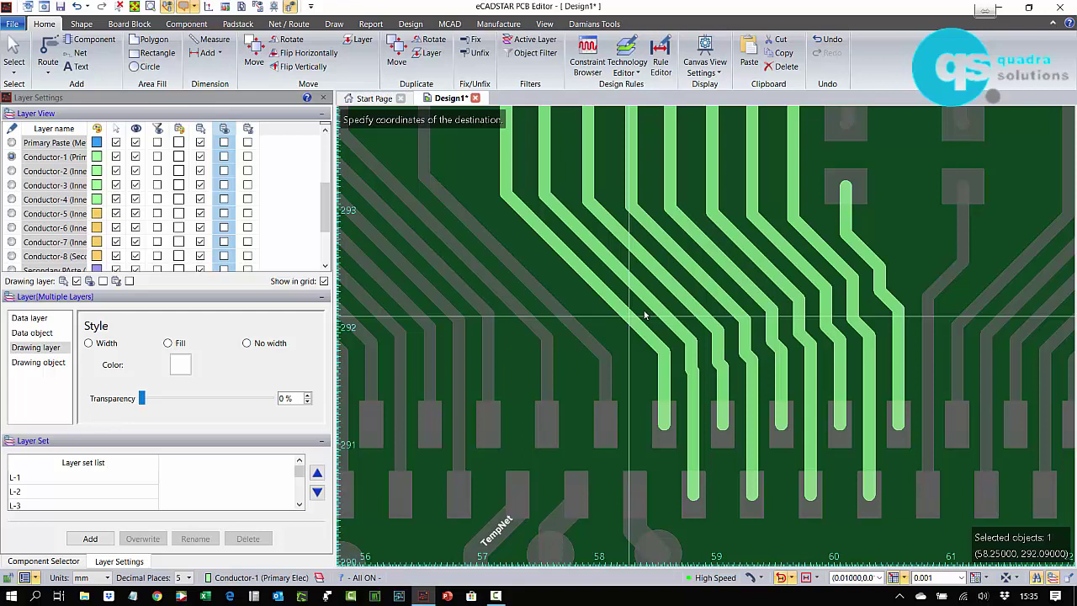
pyautogui.moveTo(645, 315); pyautogui.dragTo(638, 317)
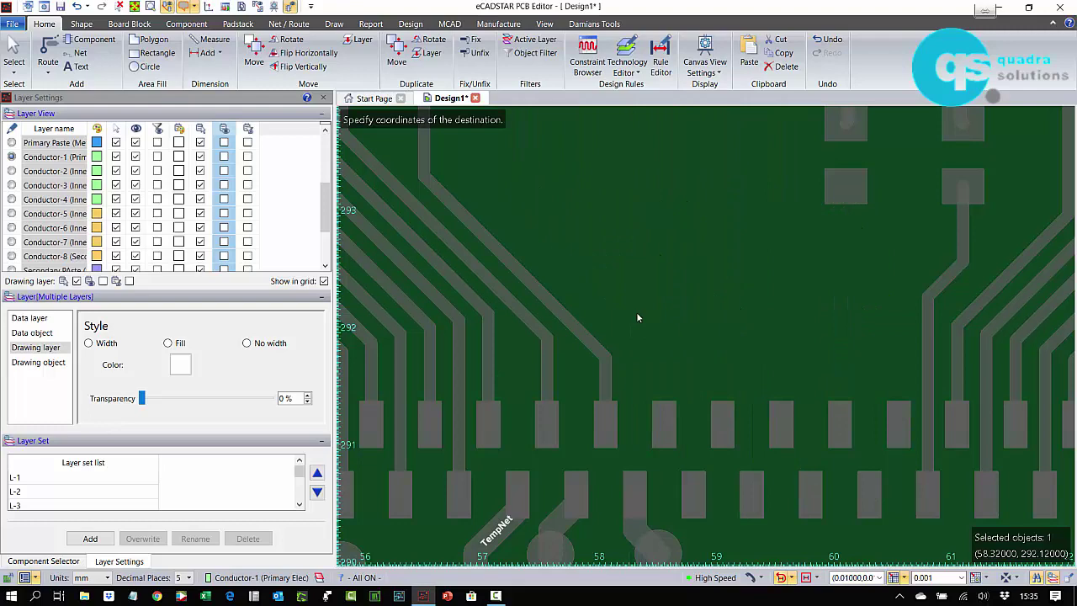
pyautogui.press('Escape')
# Pick up component U1 from the parts above the board by its lower-right corner pin and rotate it 270 degrees.
pyautogui.click(135, 7)
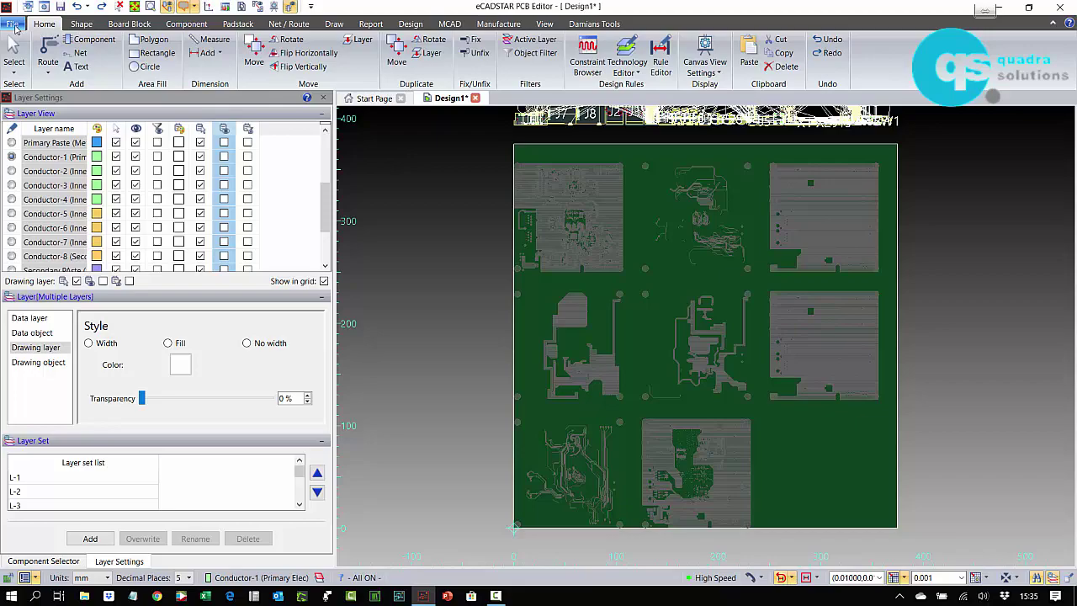
pyautogui.moveTo(672, 183); pyautogui.dragTo(614, 345, button='middle')
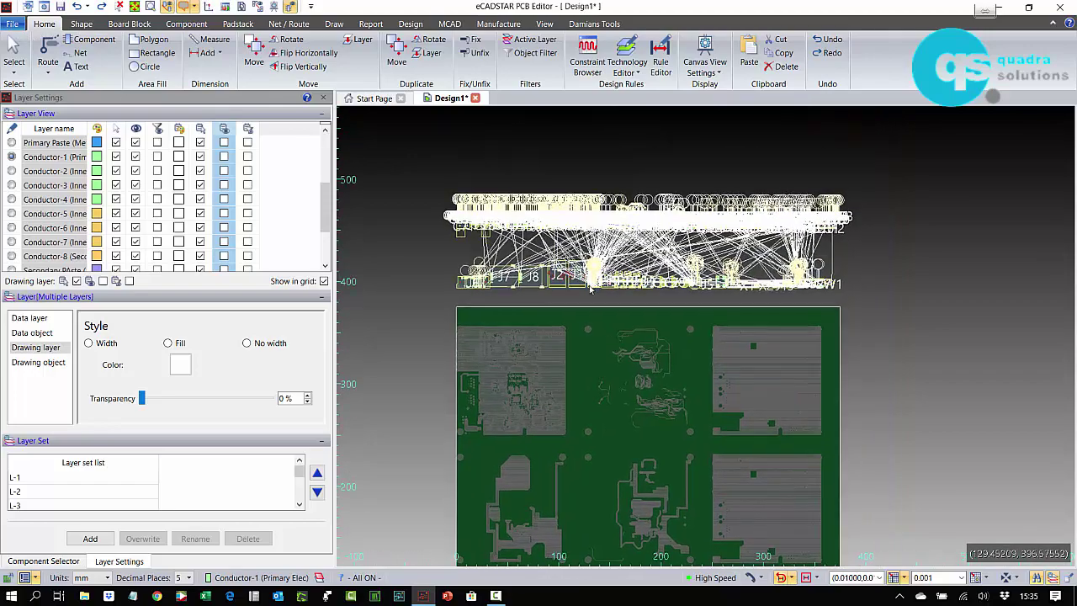
pyautogui.scroll(10, 589, 286)
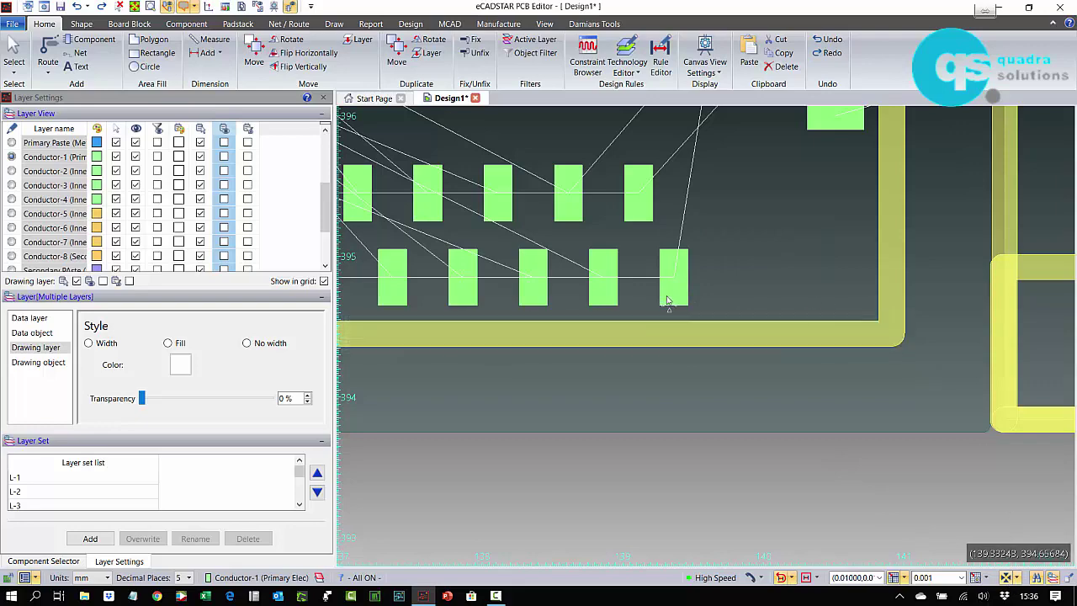
pyautogui.click(672, 284)
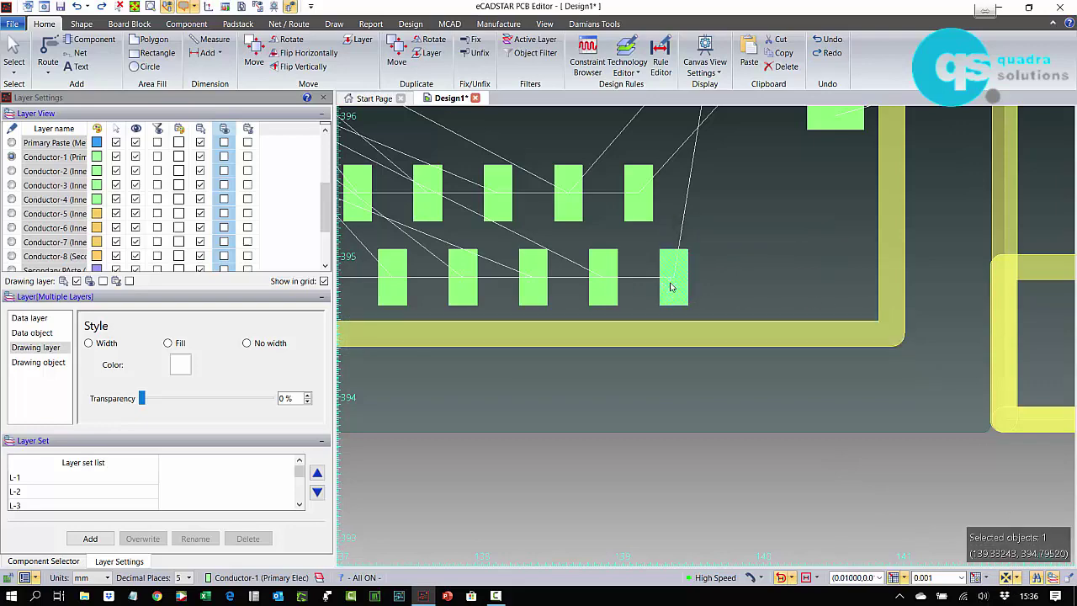
pyautogui.moveTo(671, 284); pyautogui.dragTo(697, 396)
pyautogui.scroll(-5, 697, 395)
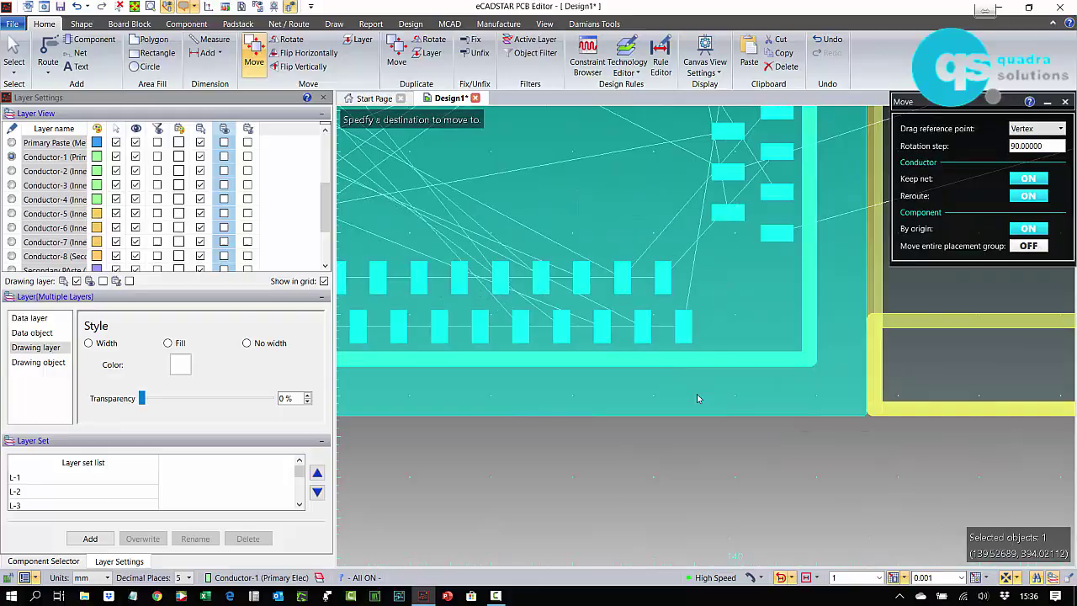
pyautogui.scroll(-2, 696, 394)
pyautogui.rightClick(679, 396)
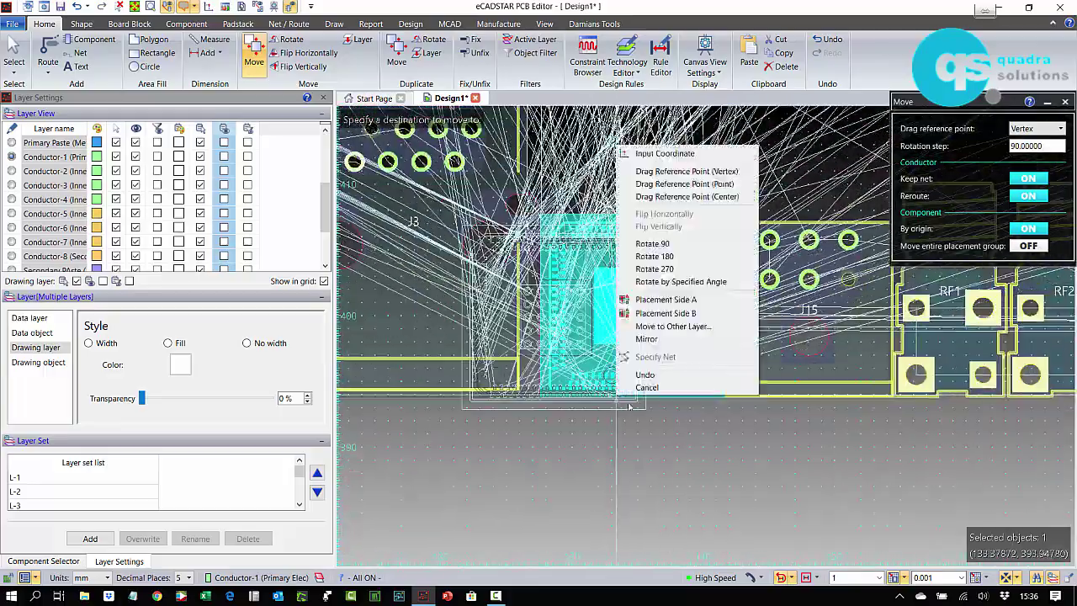
pyautogui.click(697, 272)
# Place U1 on the matching pads of the Conductor-1 artwork, with pin A43 aligned to its pad, and end the move.
pyautogui.moveTo(524, 512); pyautogui.dragTo(761, 189, button='middle')
pyautogui.scroll(-4, 740, 286)
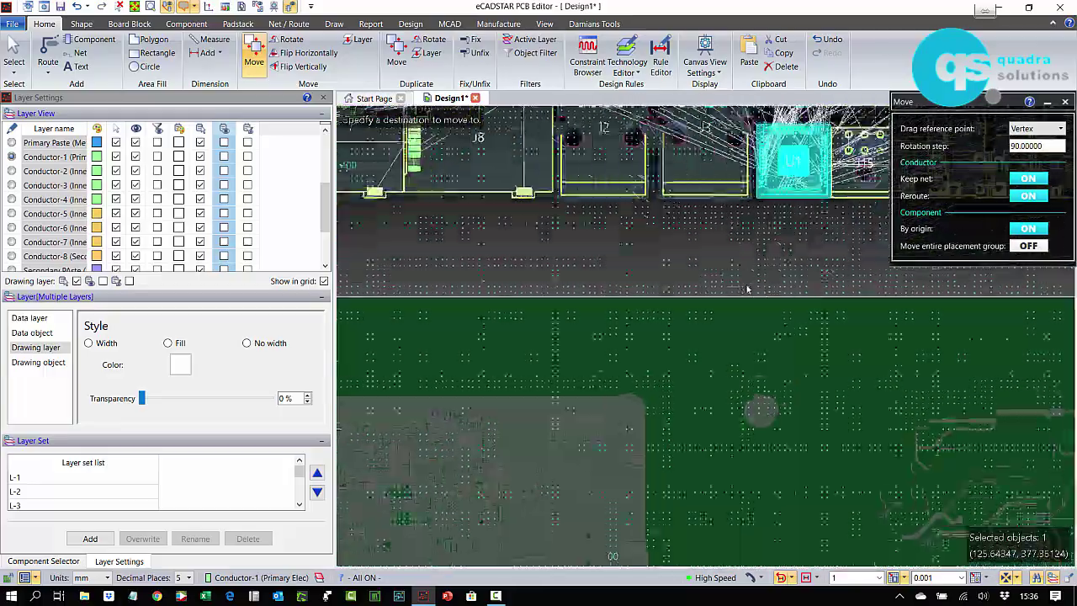
pyautogui.scroll(6, 505, 432)
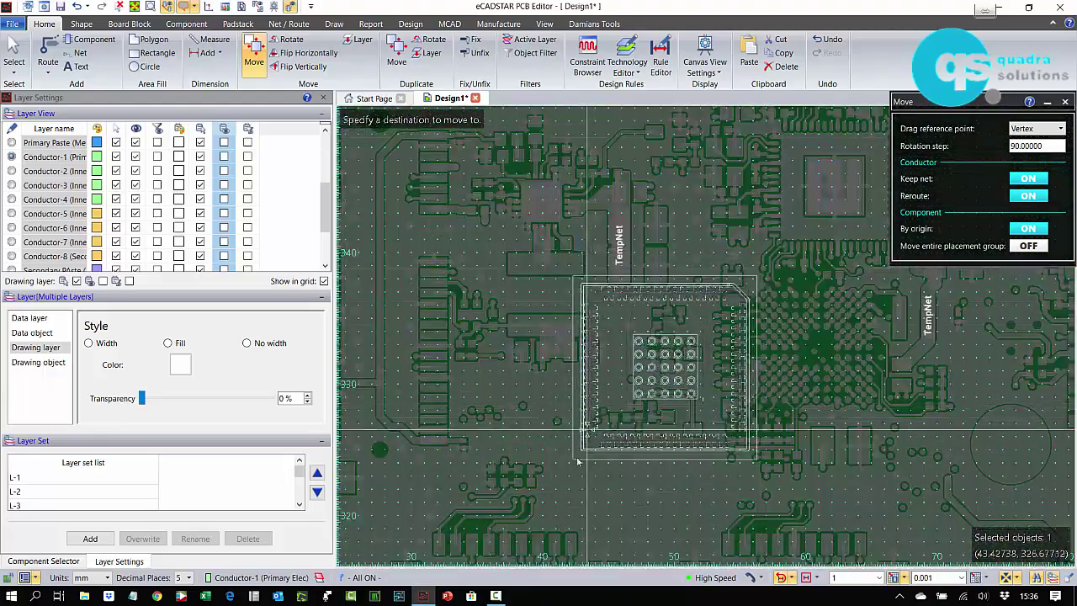
pyautogui.scroll(4, 595, 334)
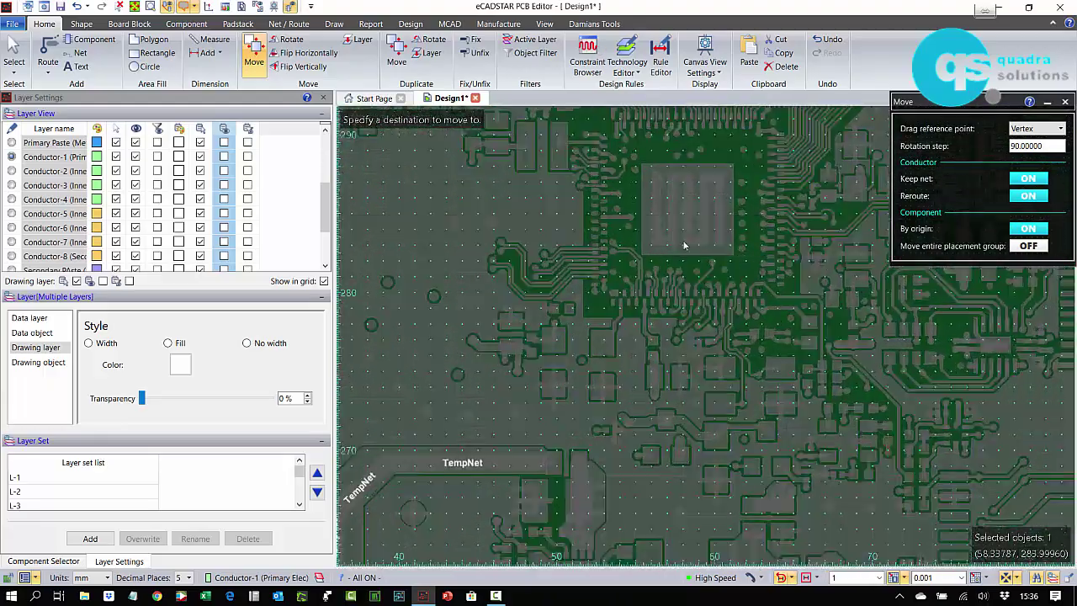
pyautogui.scroll(7, 595, 334)
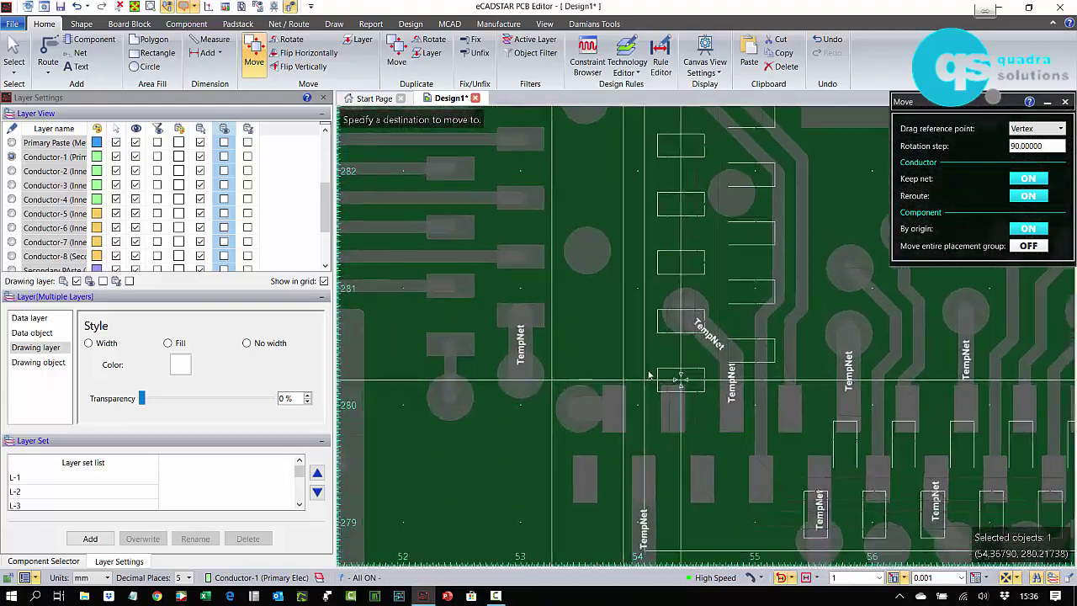
pyautogui.scroll(2, 495, 363)
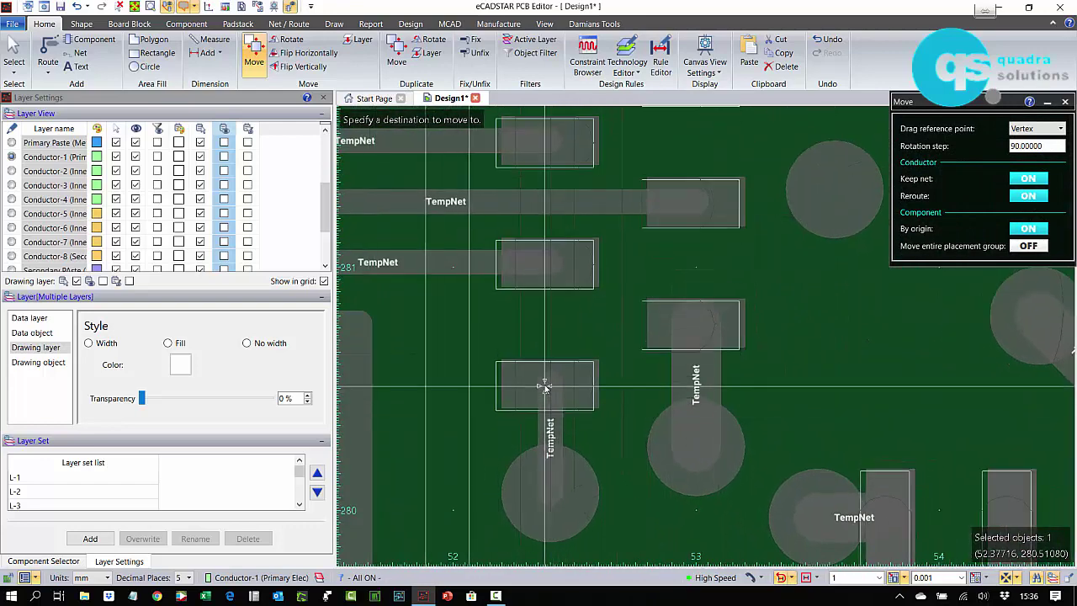
pyautogui.click(551, 387)
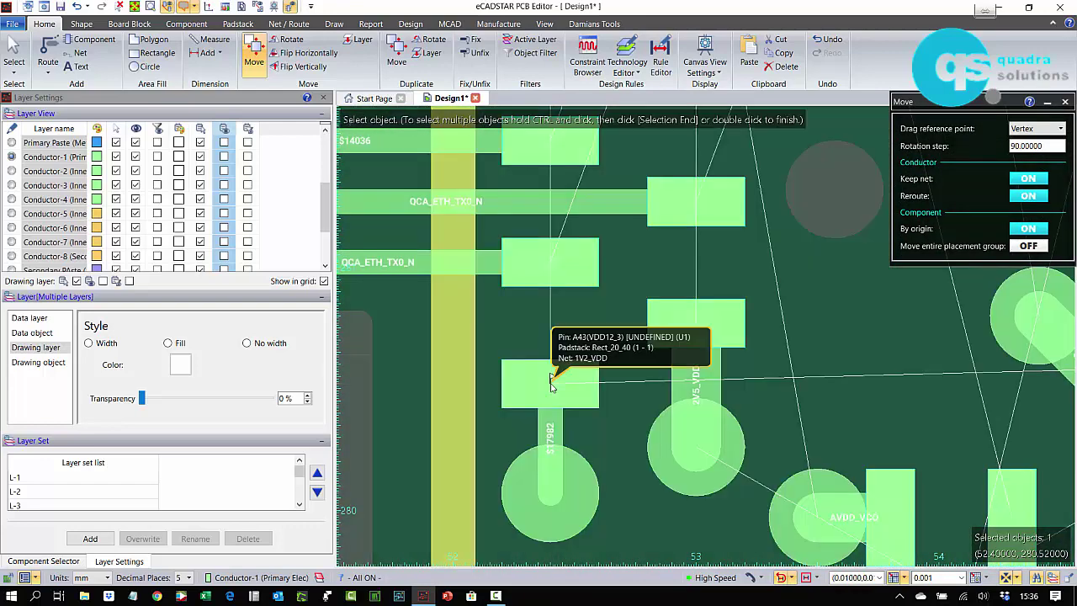
pyautogui.press('Escape')
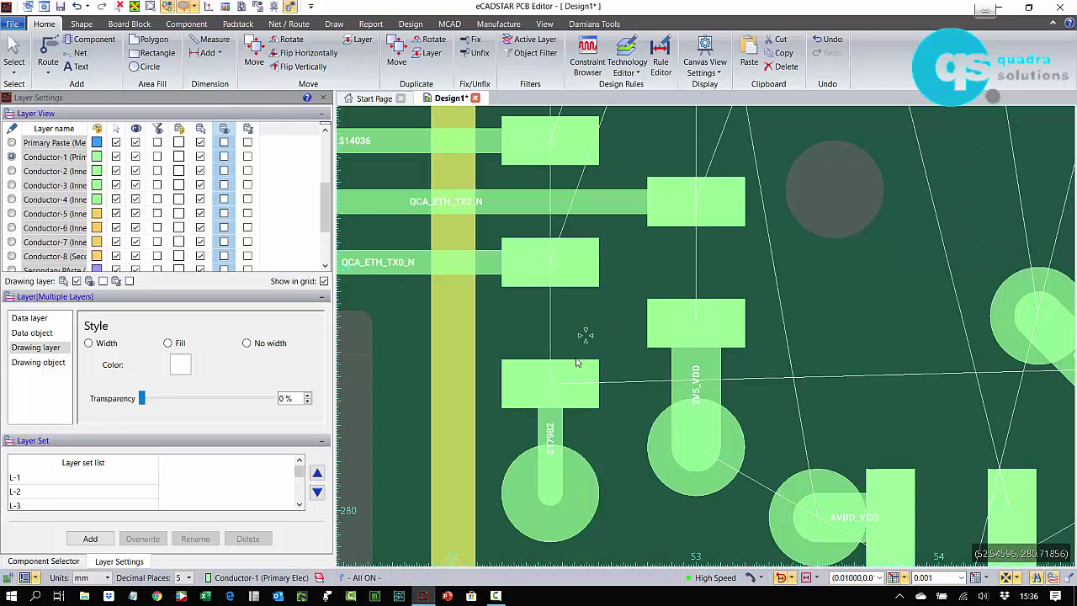
# Try moving the vertical QCA_DDR_D[0] track sideways and undo the move.
pyautogui.scroll(5, 519, 346)
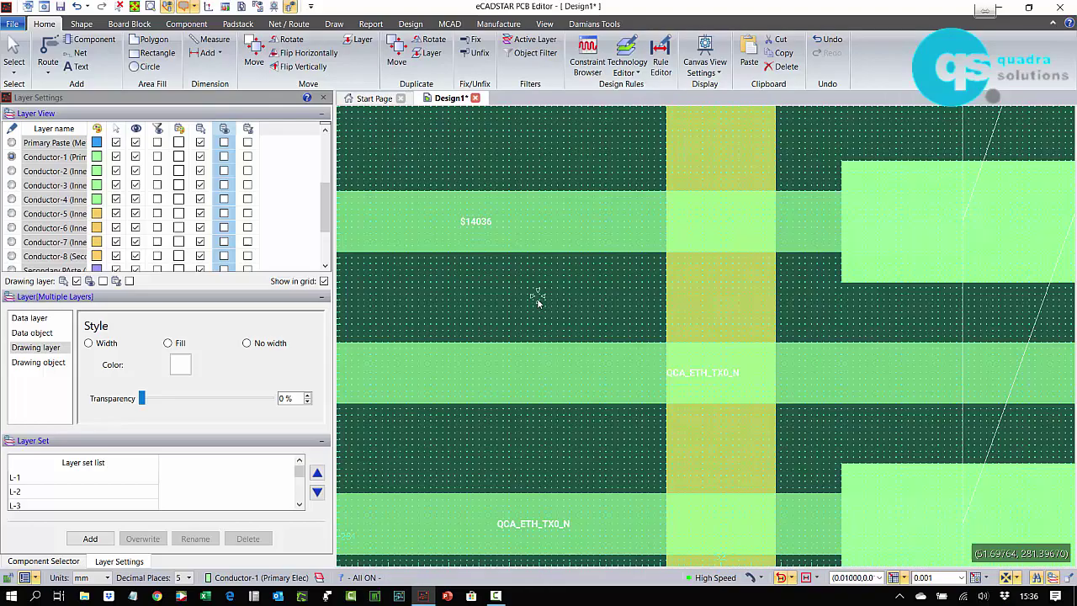
pyautogui.scroll(-5, 631, 408)
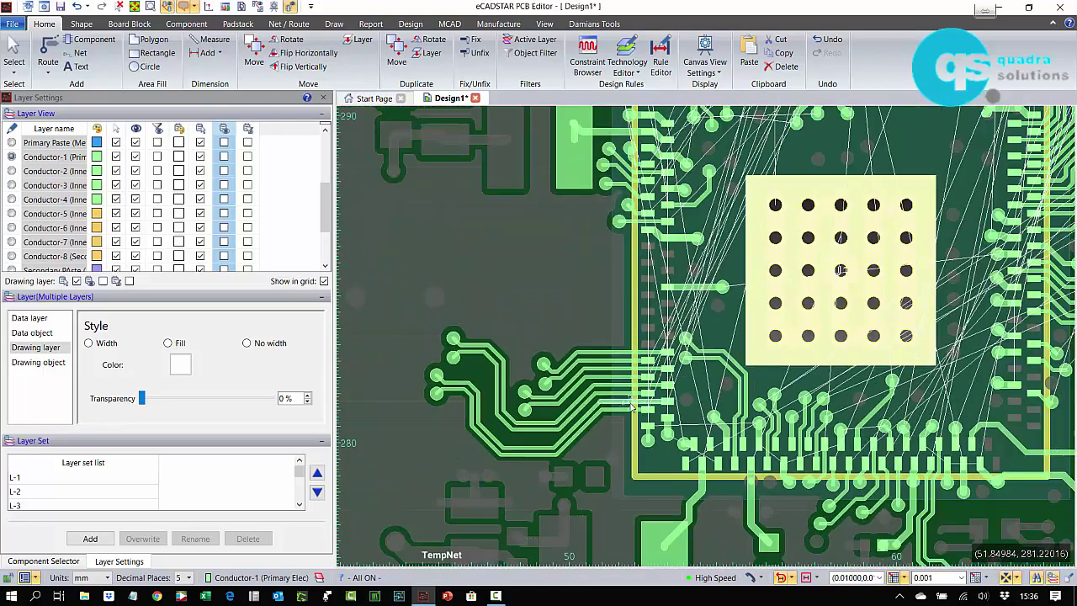
pyautogui.scroll(3, 883, 337)
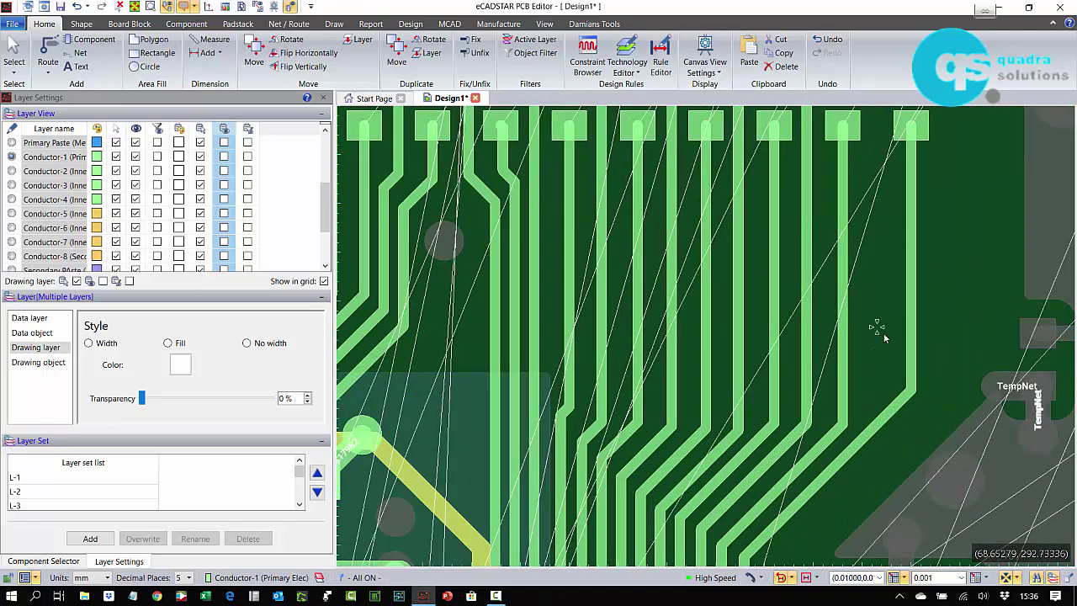
pyautogui.scroll(4, 892, 357)
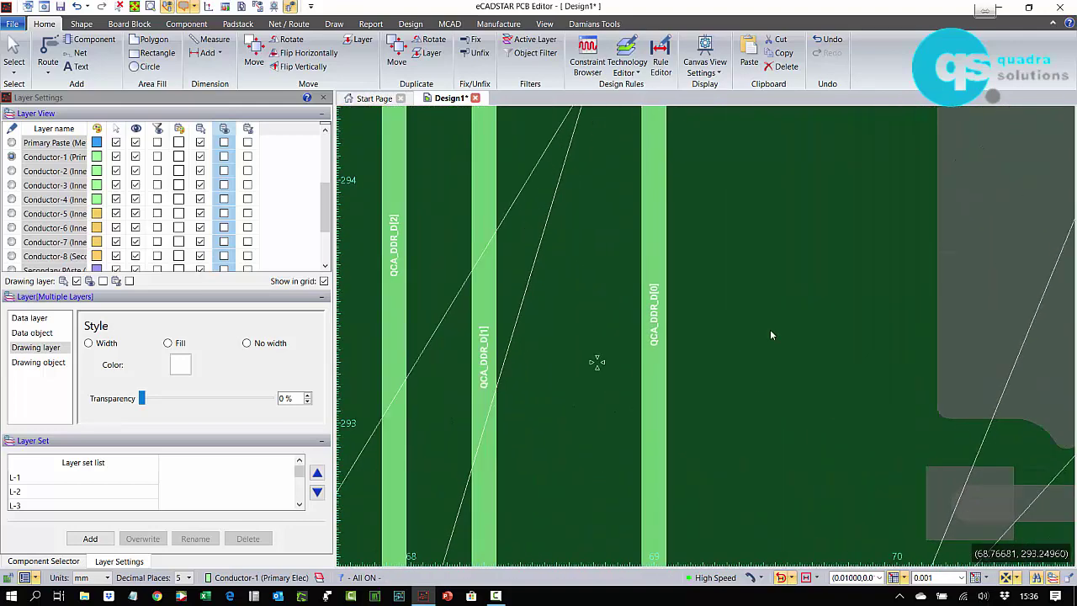
pyautogui.moveTo(655, 290); pyautogui.dragTo(613, 341)
pyautogui.hotkey('ctrl', 'z')
# Display the Conductor-1 drawing layer and set its style to Width.
pyautogui.click(37, 157)
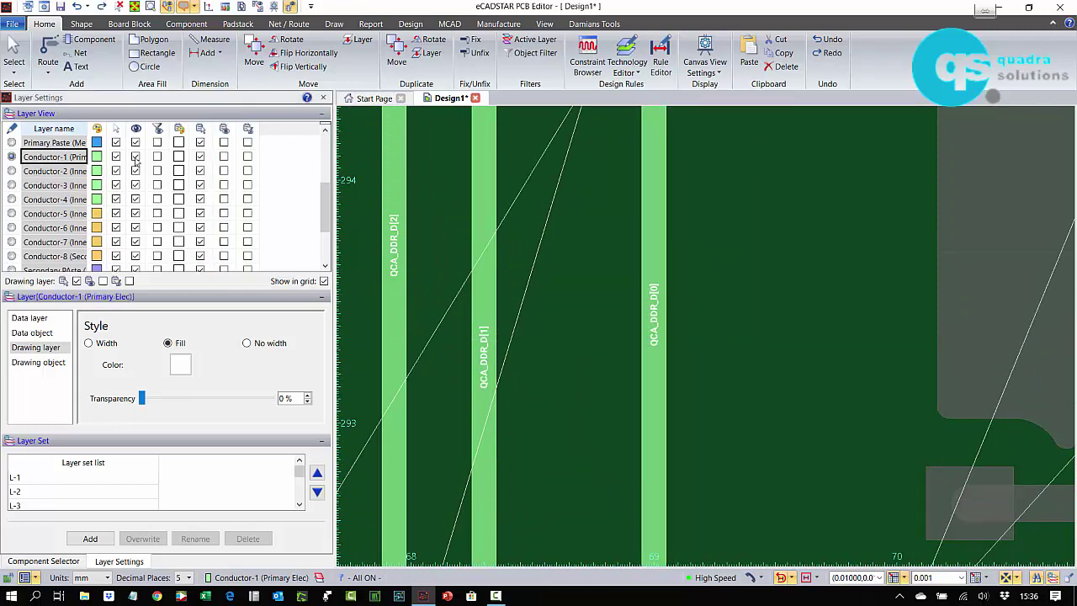
pyautogui.click(224, 157)
pyautogui.click(223, 157)
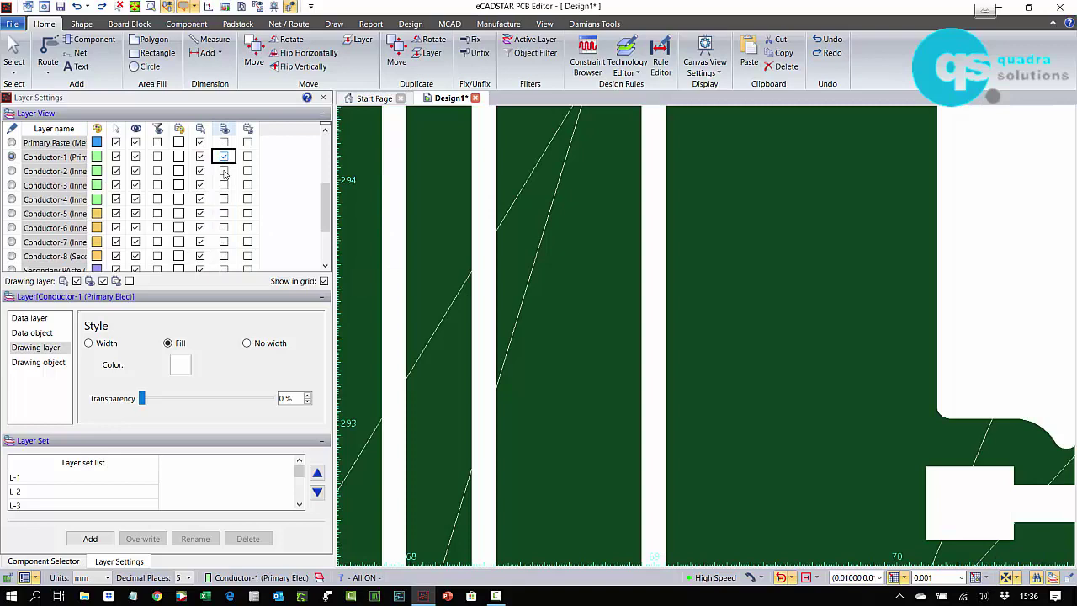
pyautogui.click(107, 344)
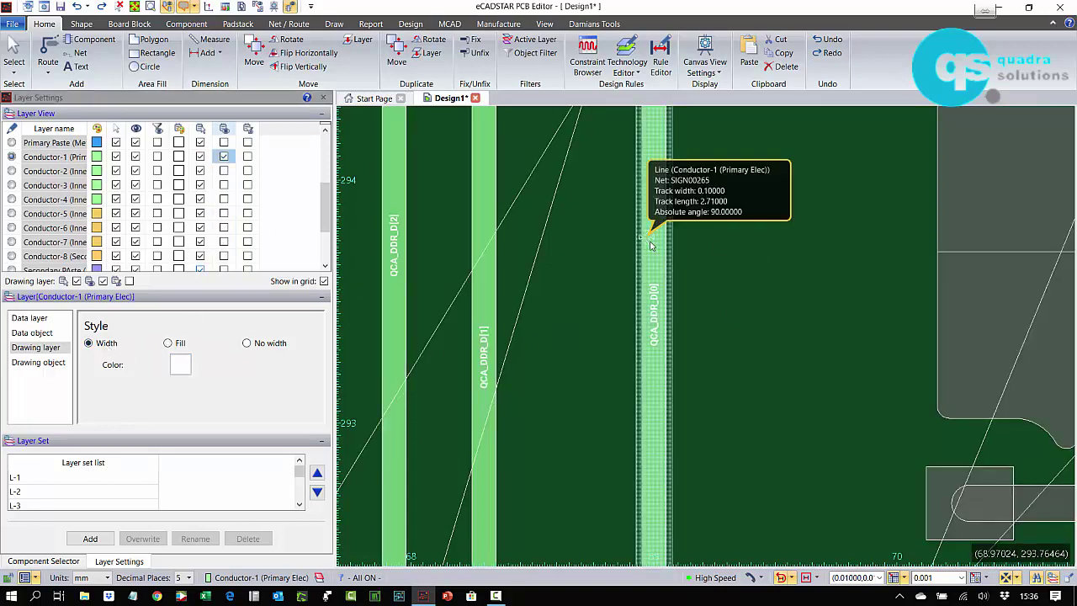
# Move the vertical QCA_DDR_D[0] track segment off its artwork outline toward the QCA_DDR_D[1] track.
pyautogui.moveTo(653, 242)
pyautogui.mouseDown()
pyautogui.moveTo(634, 278)
pyautogui.moveTo(596, 303)
pyautogui.mouseUp()
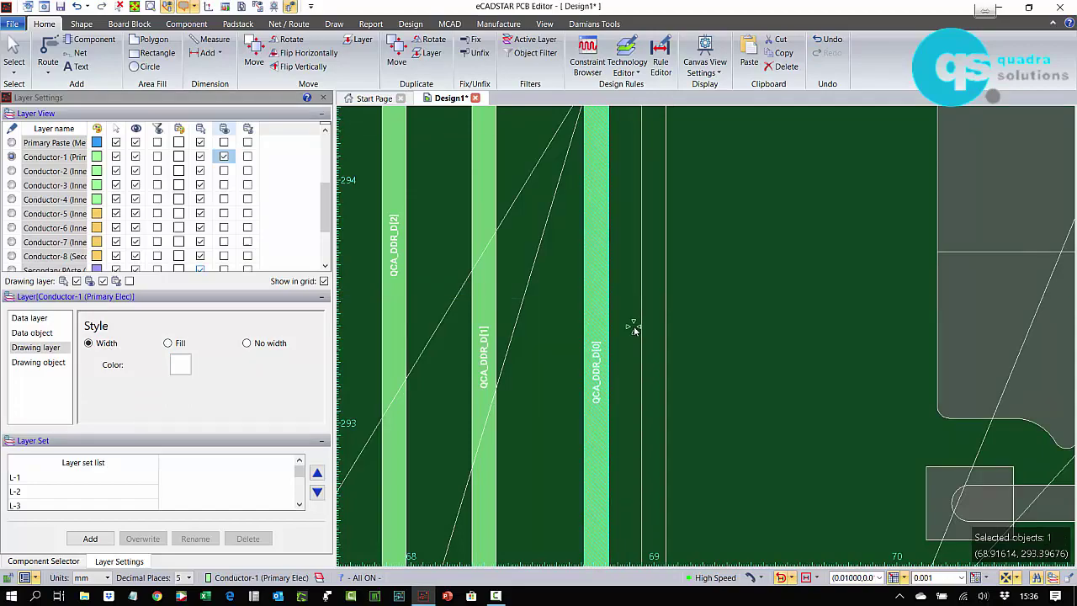
pyautogui.scroll(-2, 634, 327)
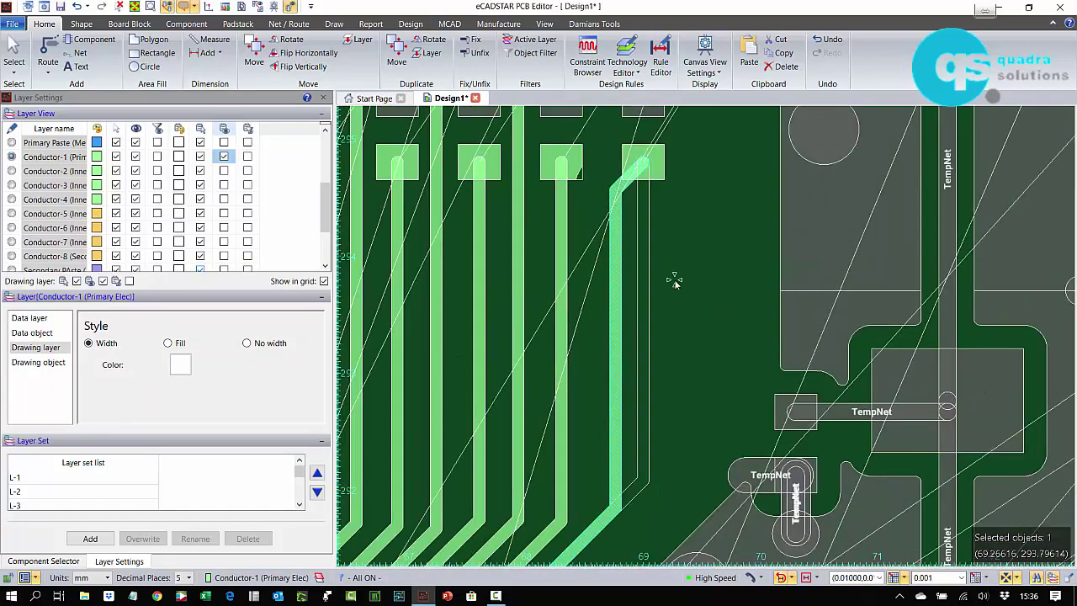
pyautogui.press('3')
pyautogui.moveTo(673, 284); pyautogui.dragTo(674, 315, button='middle')
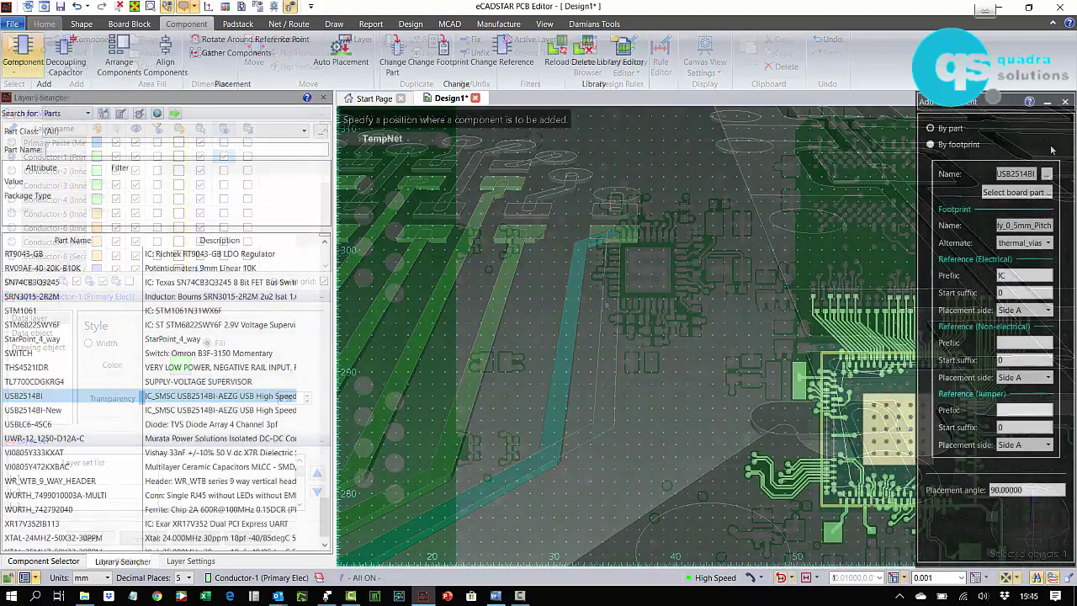
# Add the library part USB2514BI once in the empty area beside the board outline.
pyautogui.moveTo(18, 298)
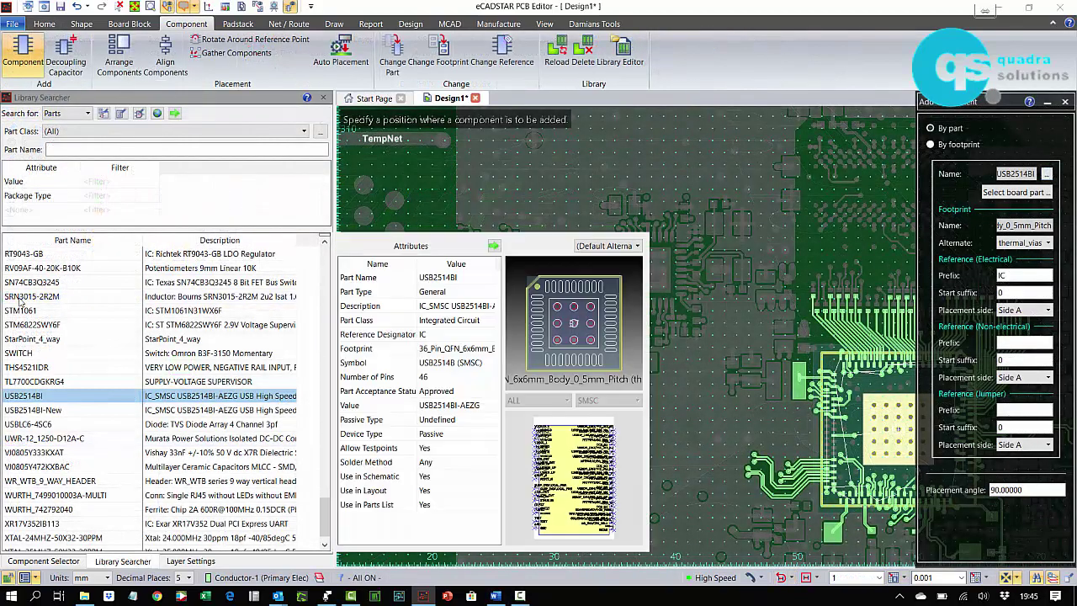
pyautogui.click(52, 399)
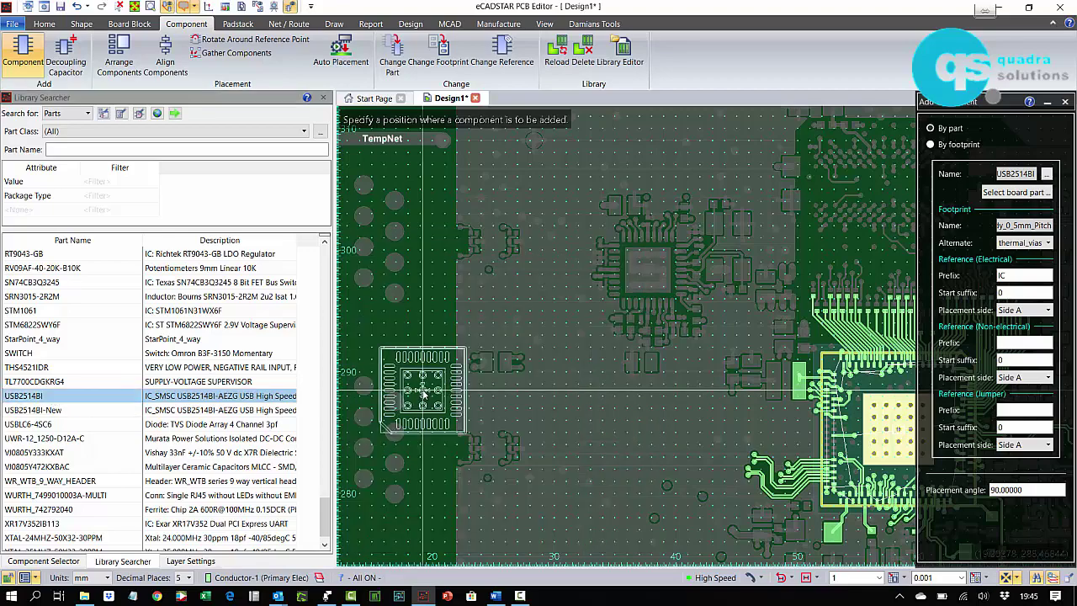
pyautogui.moveTo(492, 408); pyautogui.dragTo(740, 397, button='middle')
pyautogui.moveTo(474, 447); pyautogui.dragTo(644, 379, button='middle')
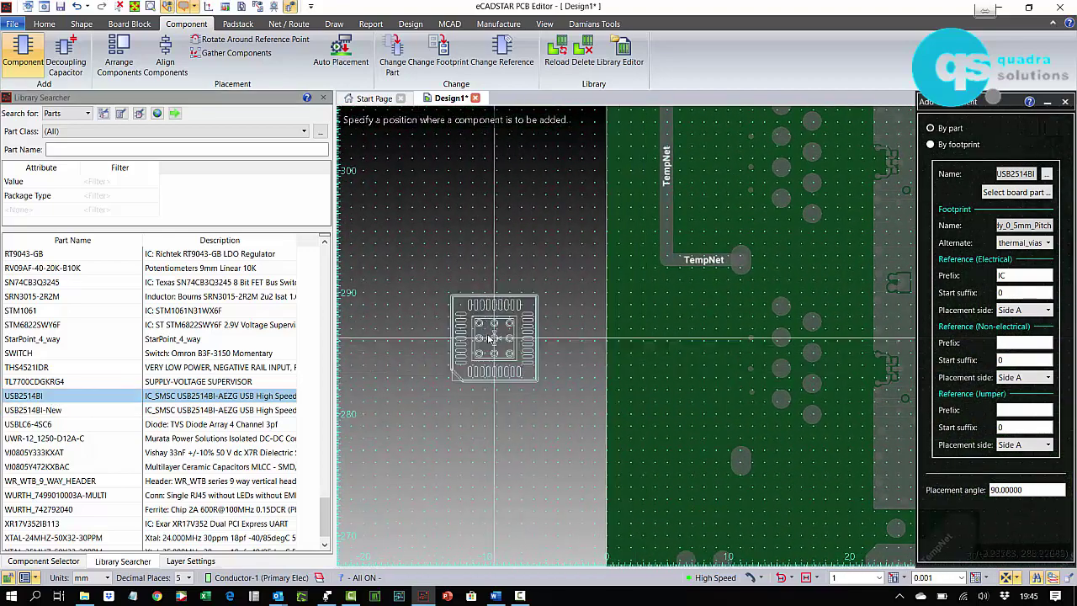
pyautogui.click(487, 334)
pyautogui.press('Escape')
# Add one RES_330R_0402_63MW resistor from the library just below the USB2514BI component outside the board.
pyautogui.moveTo(110, 341)
pyautogui.scroll(3, 108, 345)
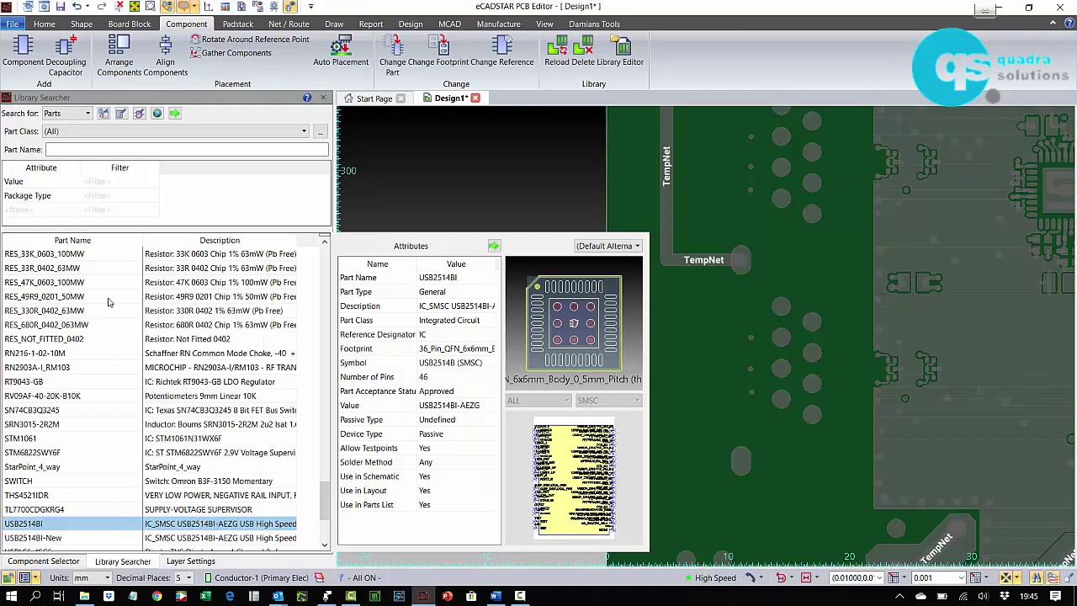
pyautogui.doubleClick(105, 311)
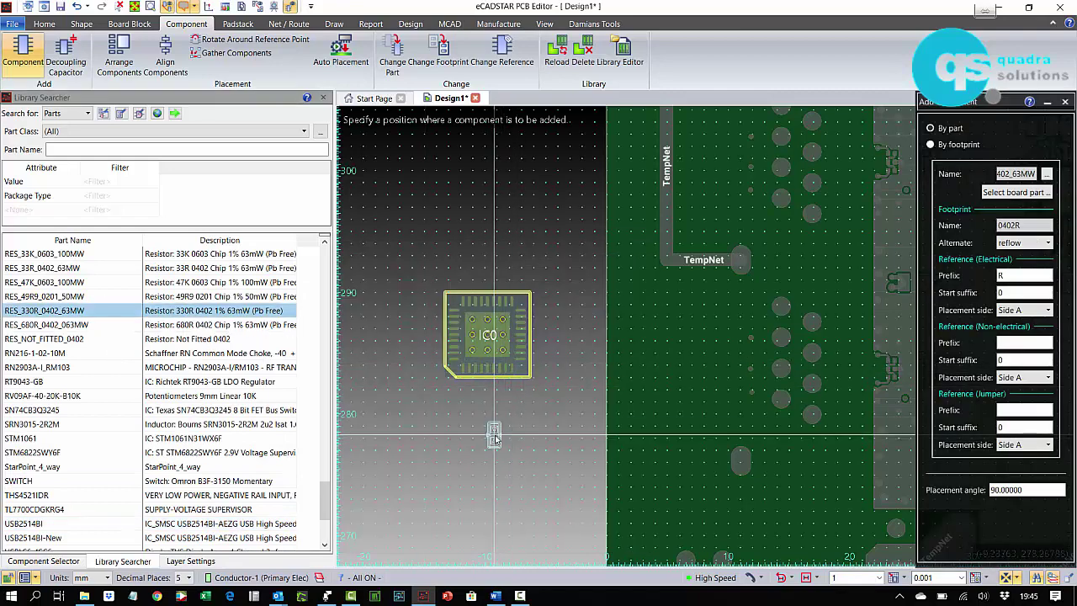
pyautogui.click(526, 425)
pyautogui.press('Escape')
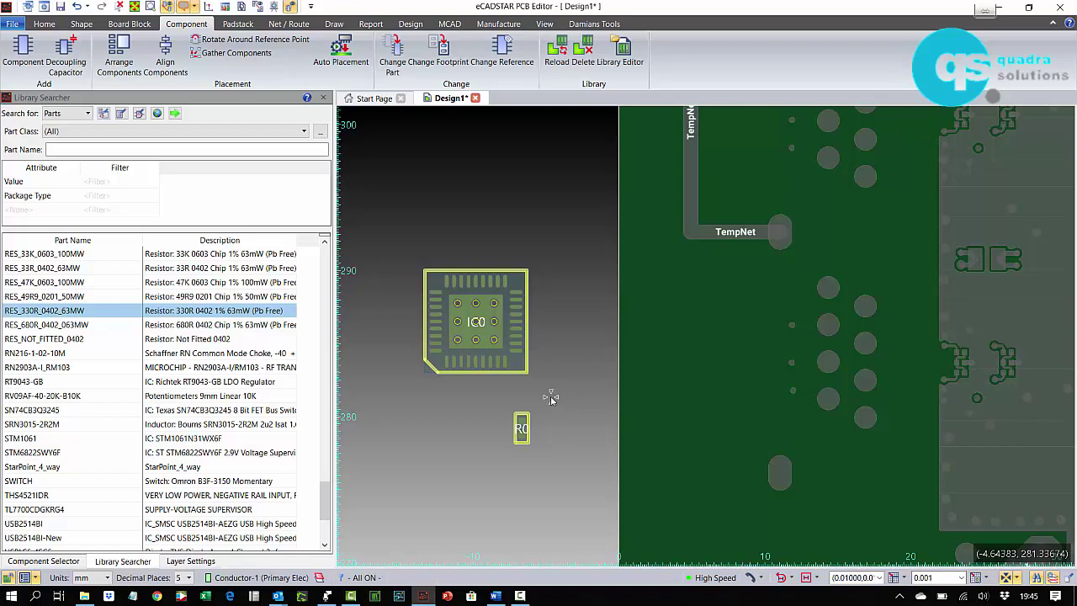
# Move the USB2514BI component onto its matching pad artwork on the board and close the library and layer settings panels.
pyautogui.press('m')
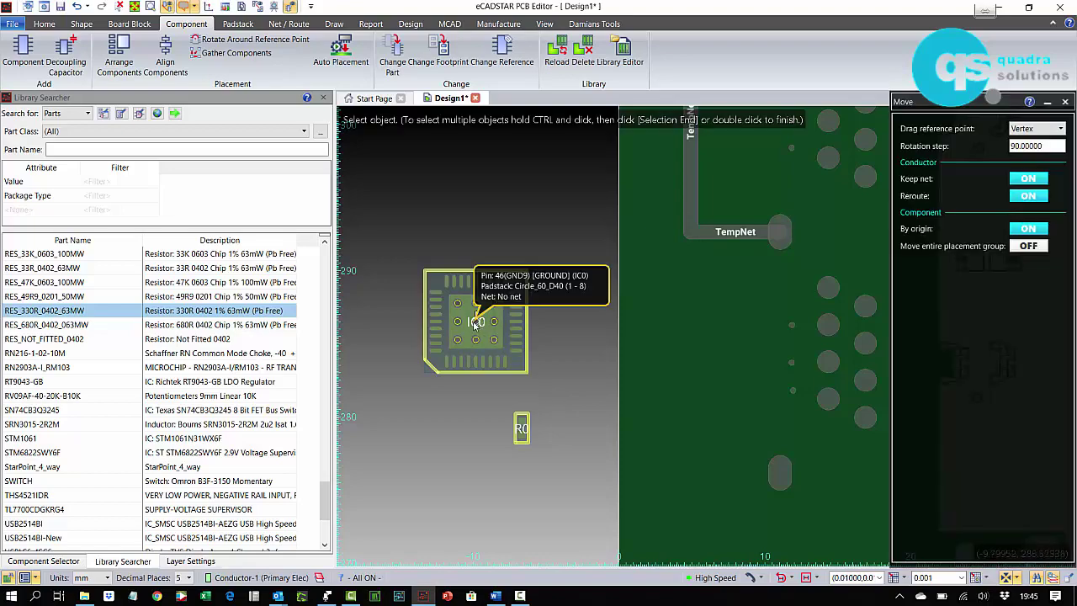
pyautogui.click(476, 322)
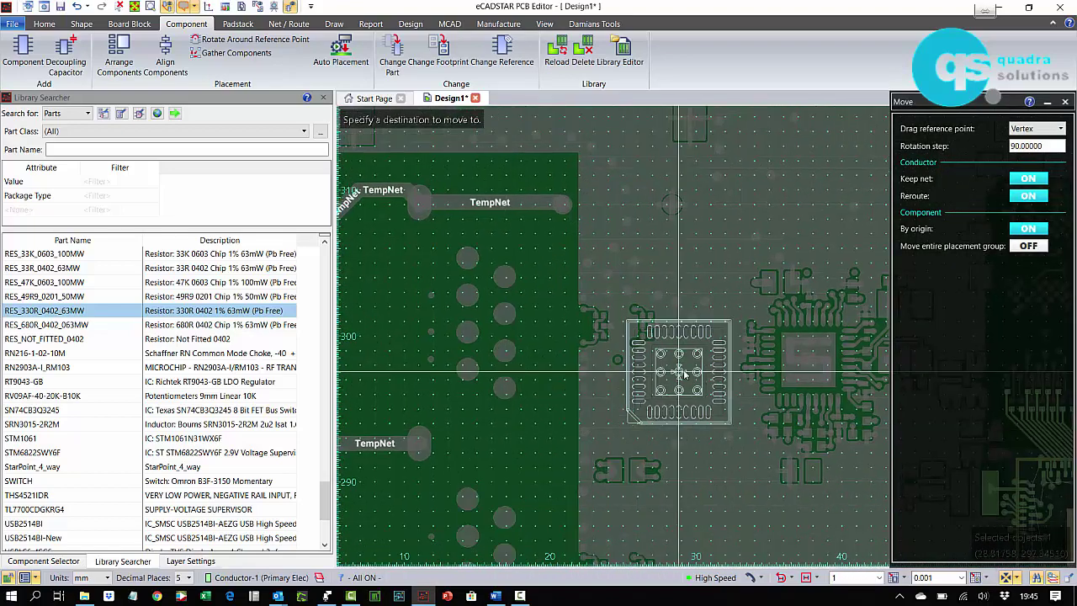
pyautogui.moveTo(794, 432); pyautogui.dragTo(524, 429, button='middle')
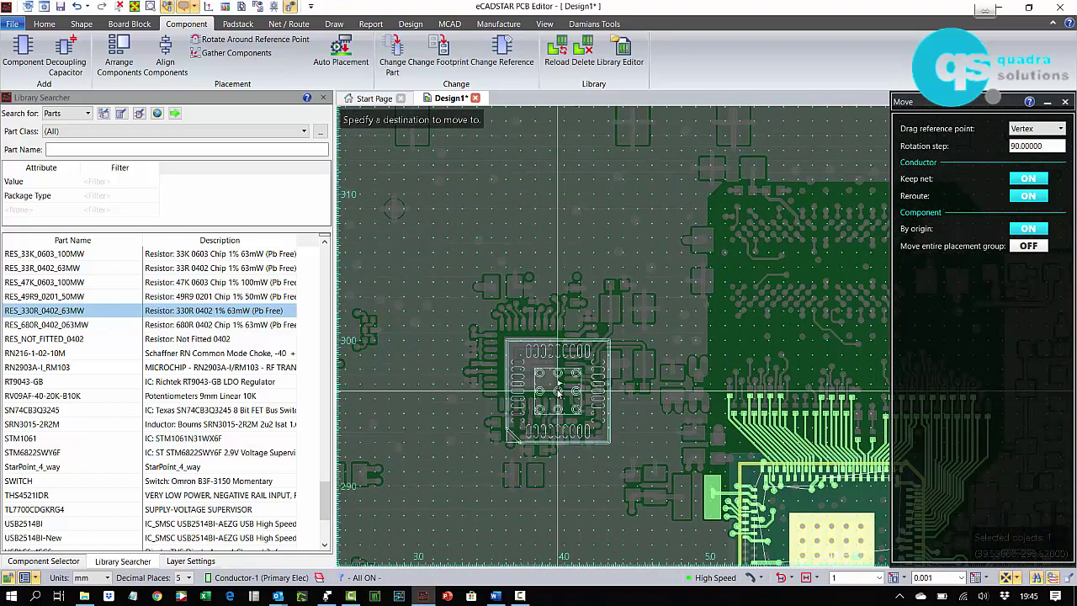
pyautogui.scroll(3, 556, 389)
pyautogui.click(323, 98)
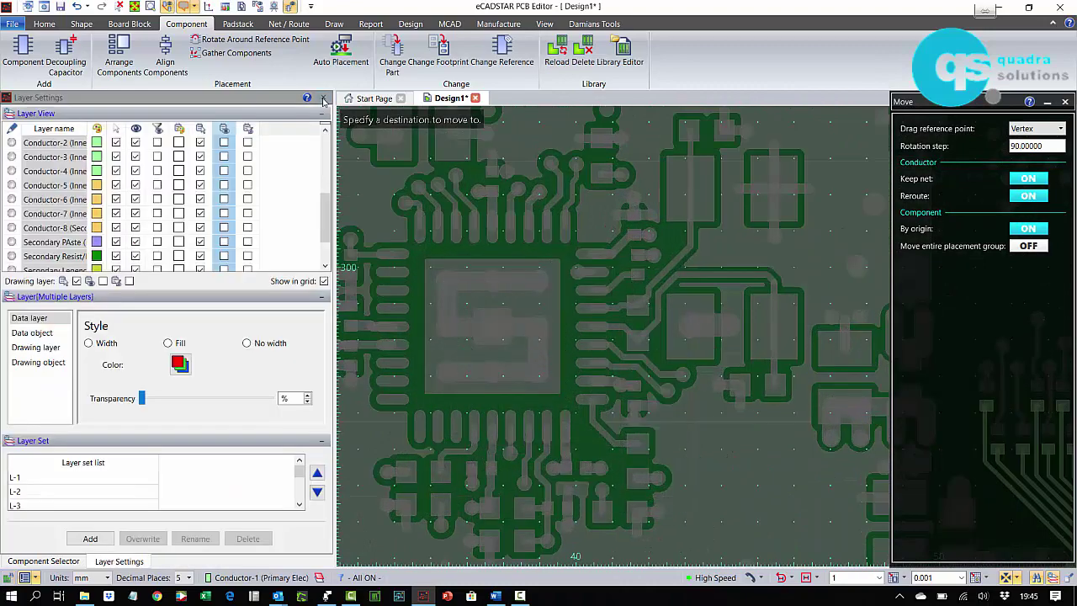
pyautogui.click(323, 98)
pyautogui.click(323, 98)
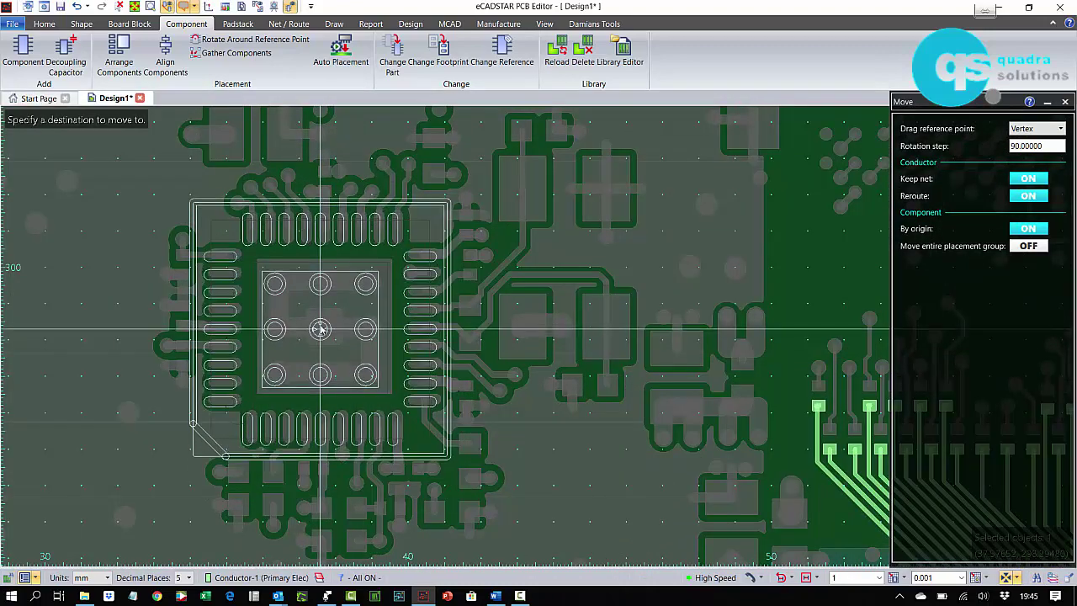
pyautogui.click(324, 328)
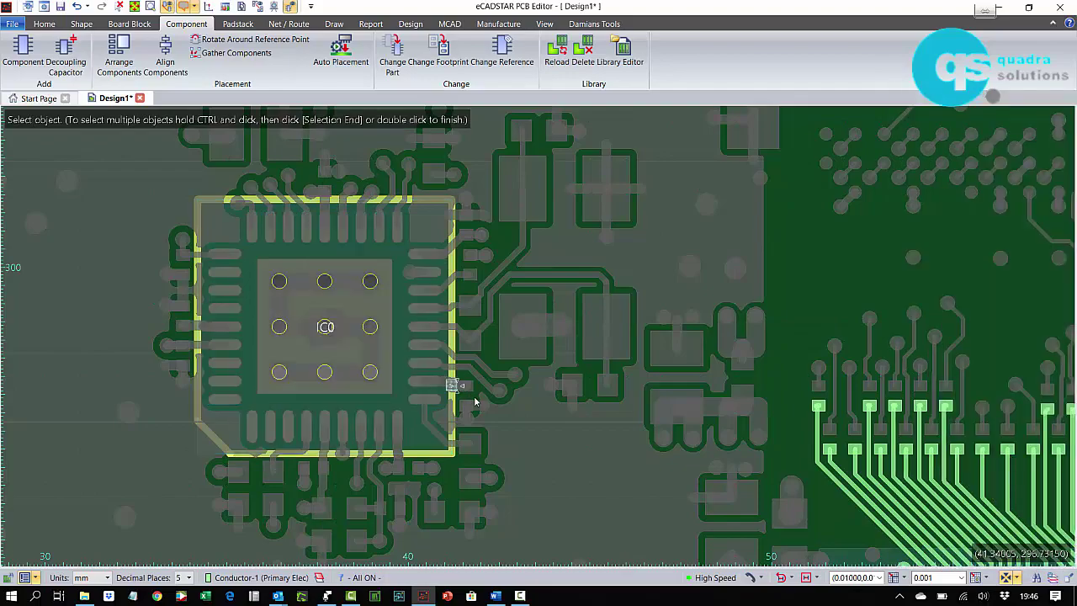
# Examine the placed USB2514BI in the 3D view and return to the 2D layout.
pyautogui.press('3')
pyautogui.moveTo(448, 429); pyautogui.dragTo(601, 294, button='middle')
pyautogui.scroll(-4, 450, 342)
pyautogui.press('2')
# Move resistor R0 from outside the board onto the vertical pair of artwork pads beside IC0's right edge.
pyautogui.moveTo(404, 334); pyautogui.dragTo(603, 258, button='middle')
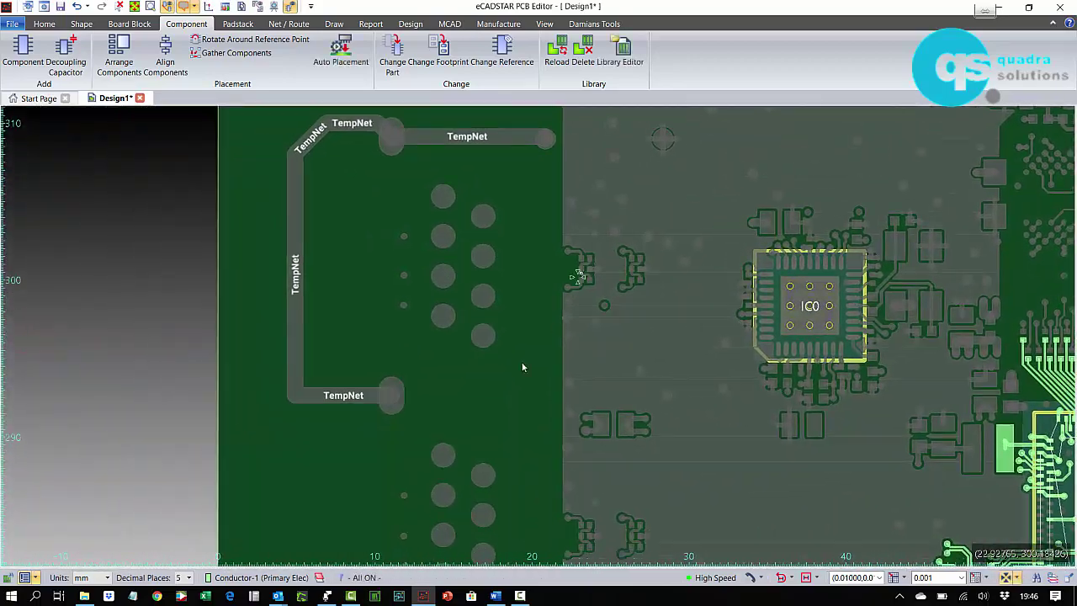
pyautogui.scroll(-2, 468, 418)
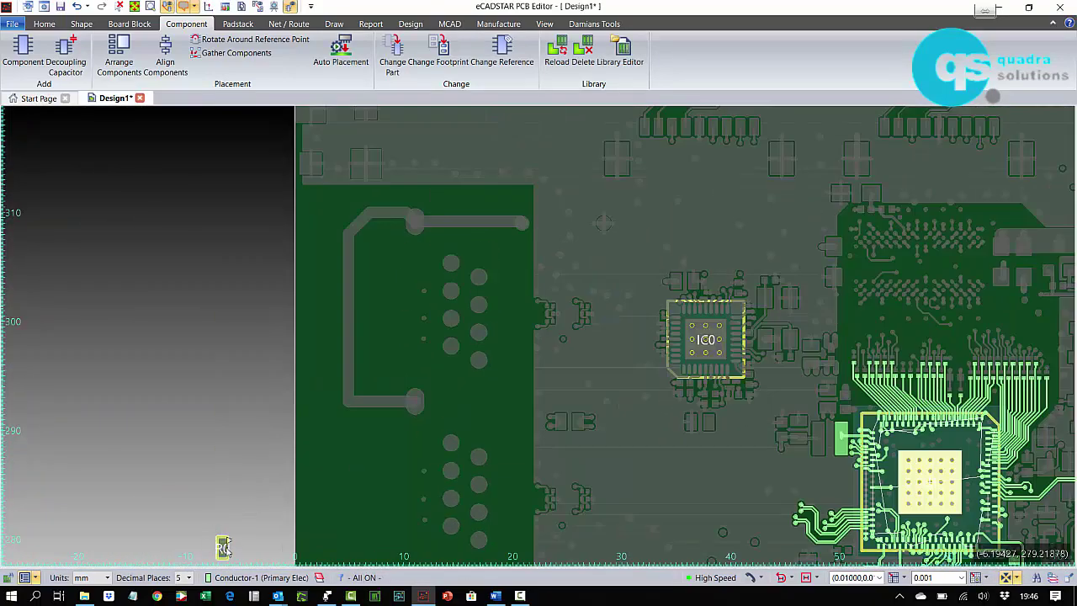
pyautogui.scroll(4, 224, 547)
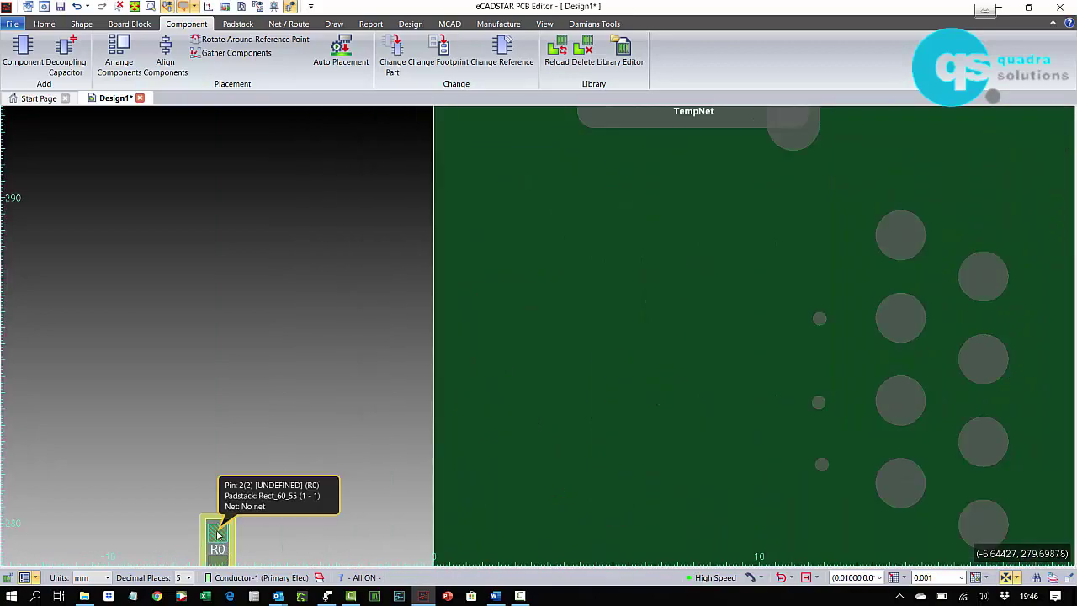
pyautogui.click(218, 532)
pyautogui.press('m')
pyautogui.moveTo(669, 302); pyautogui.dragTo(111, 364, button='middle')
pyautogui.scroll(-6, 514, 381)
pyautogui.moveTo(670, 343); pyautogui.dragTo(458, 416, button='middle')
pyautogui.scroll(10, 564, 290)
pyautogui.scroll(-1, 481, 395)
pyautogui.scroll(3, 457, 361)
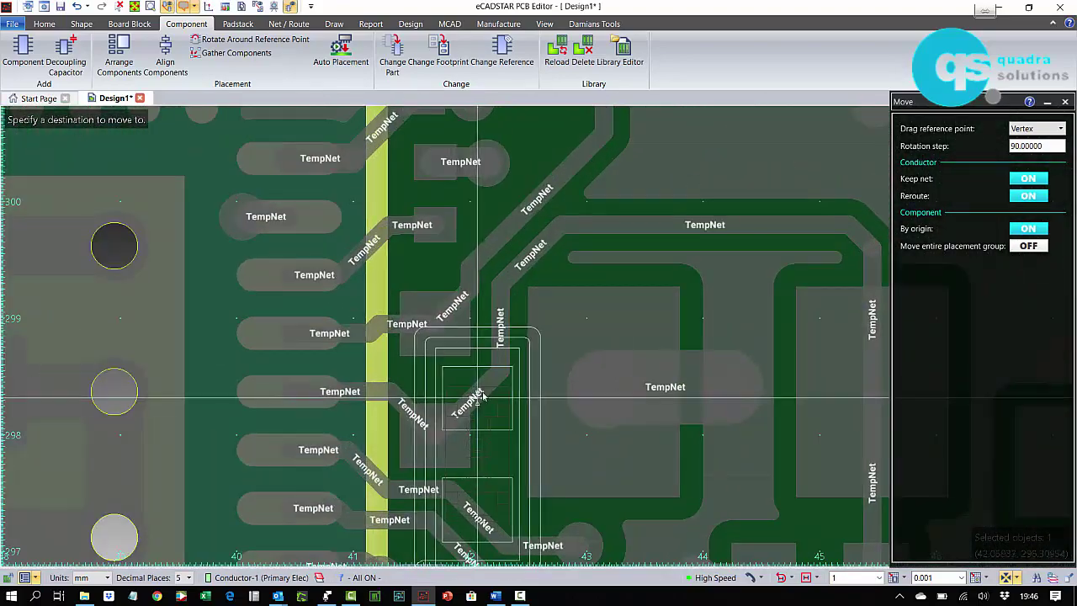
pyautogui.click(435, 325)
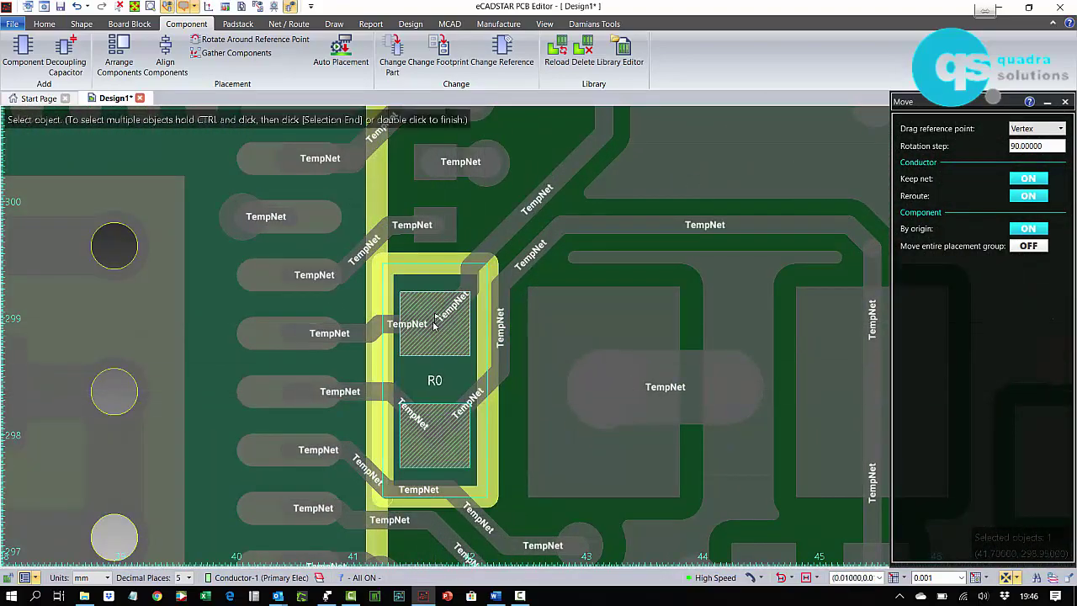
pyautogui.press('Escape')
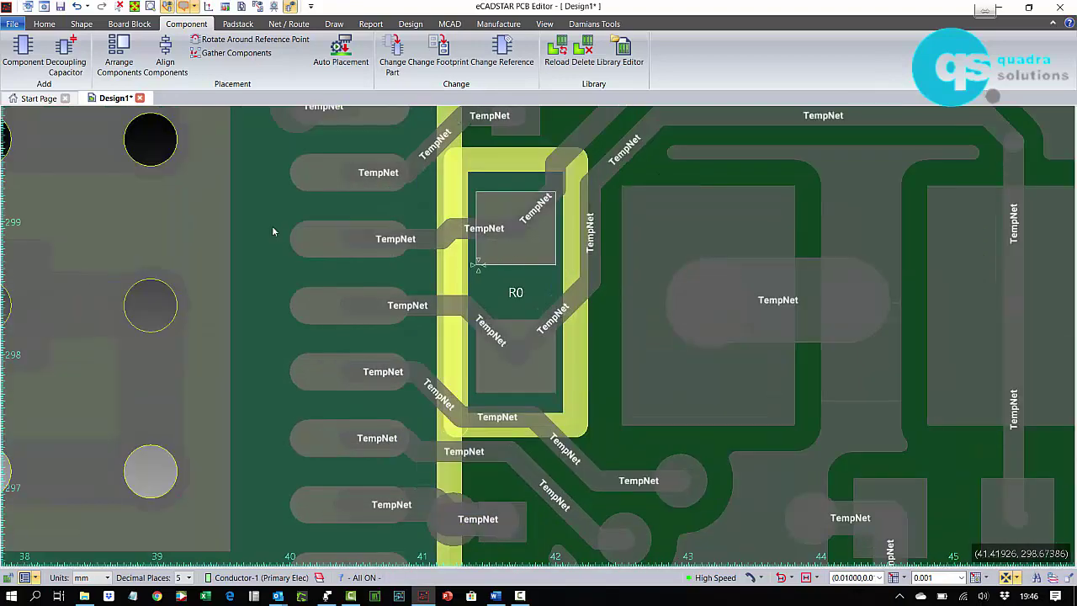
# Add a net joining R0's lower pad to the IC0 pin whose track runs into that pad.
pyautogui.click(278, 24)
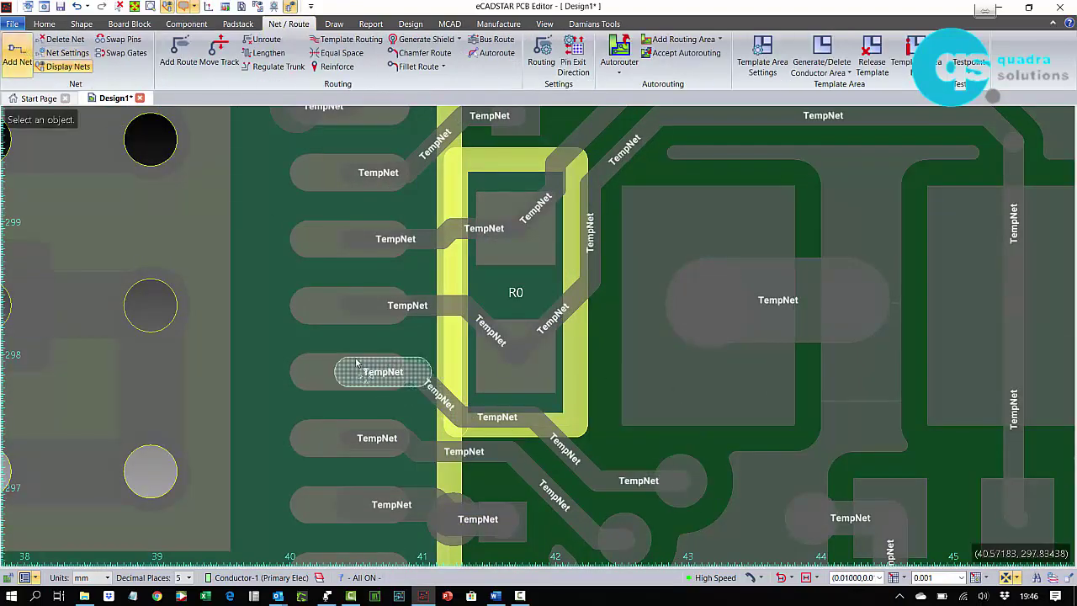
pyautogui.click(313, 301)
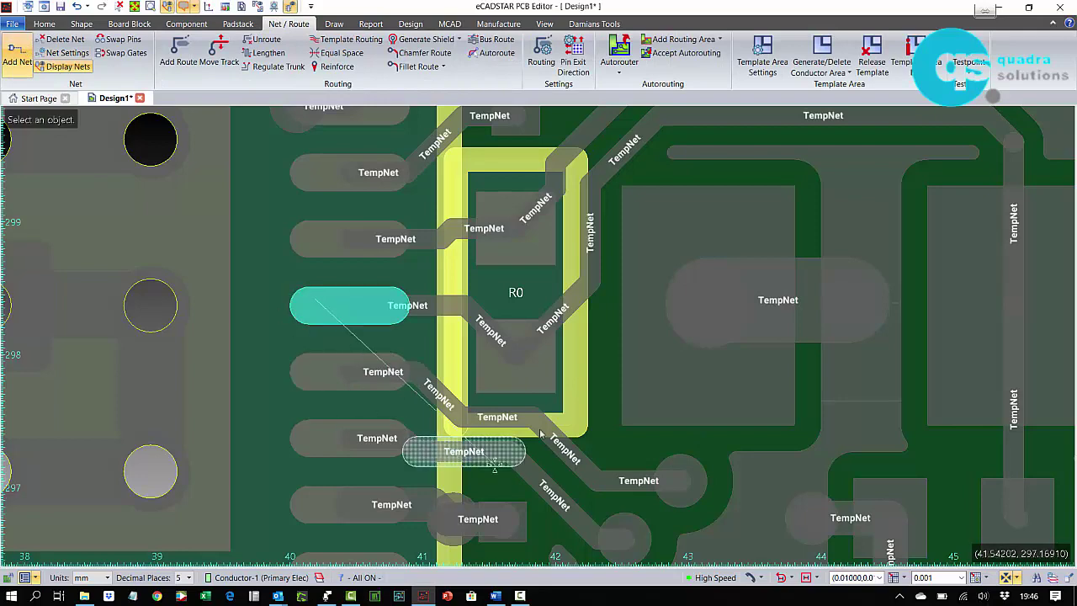
pyautogui.click(541, 376)
# Add a second net joining R0's upper pad to the IC0 pin just above the one already netted.
pyautogui.scroll(-2, 588, 391)
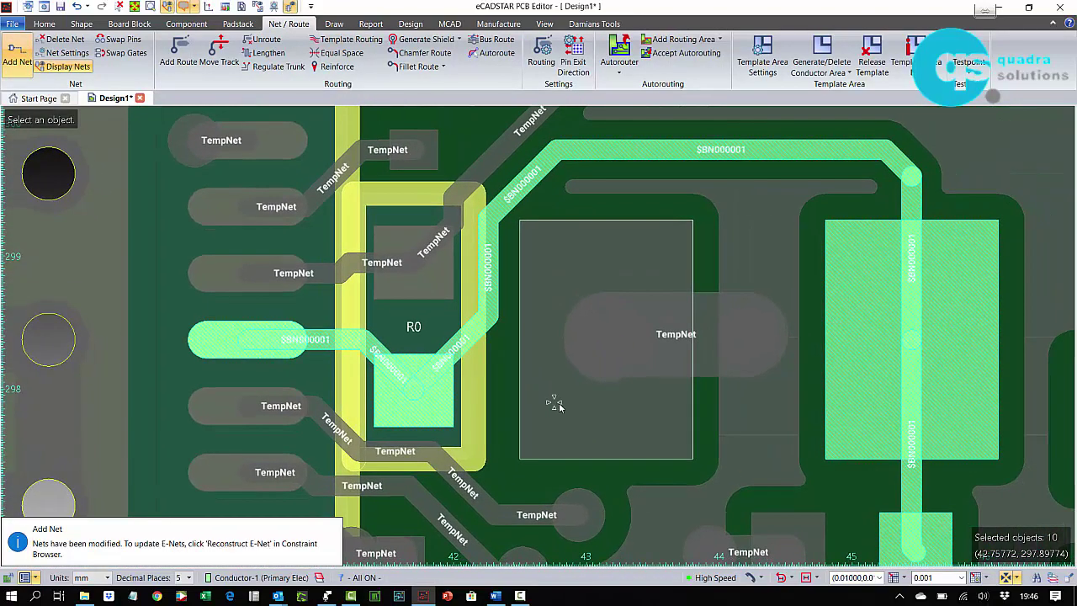
pyautogui.scroll(-1, 560, 405)
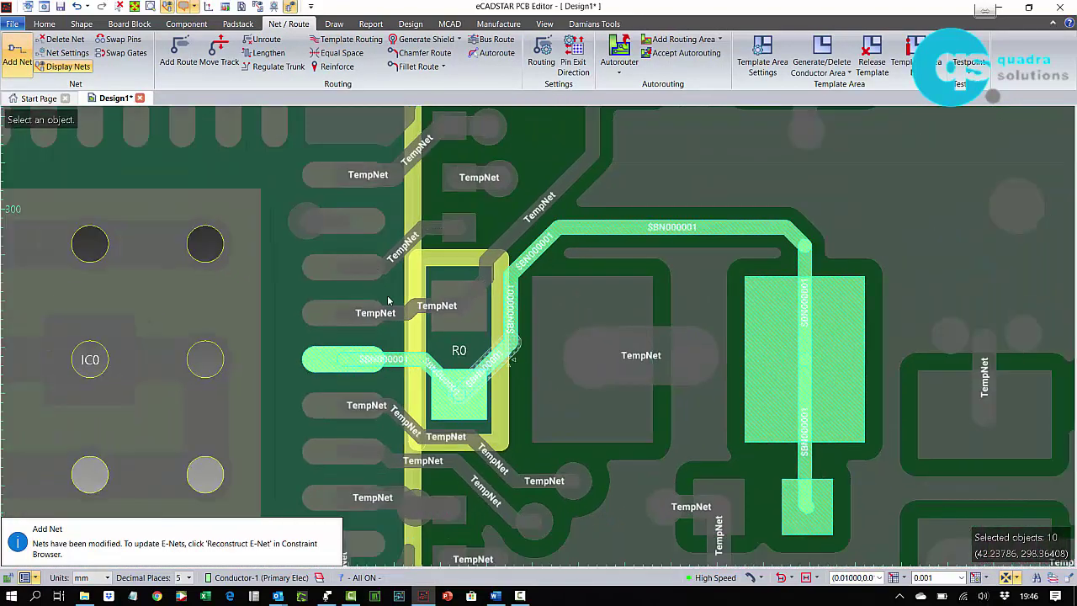
pyautogui.click(325, 310)
pyautogui.click(445, 291)
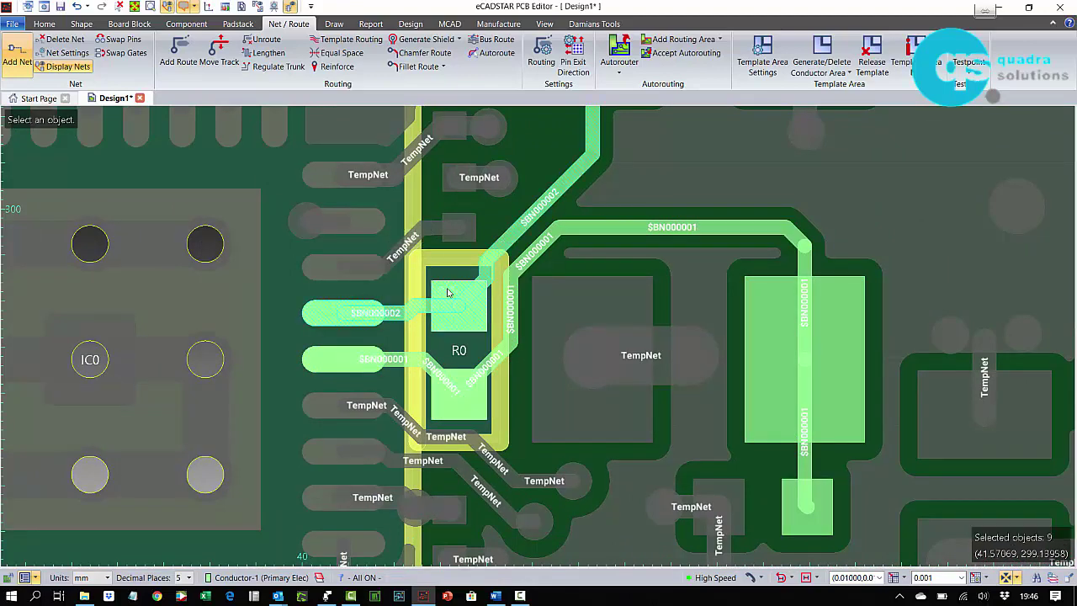
# Examine R0, IC0, their netted tracks and the neighbouring large IC in the 3D view.
pyautogui.scroll(-3, 486, 346)
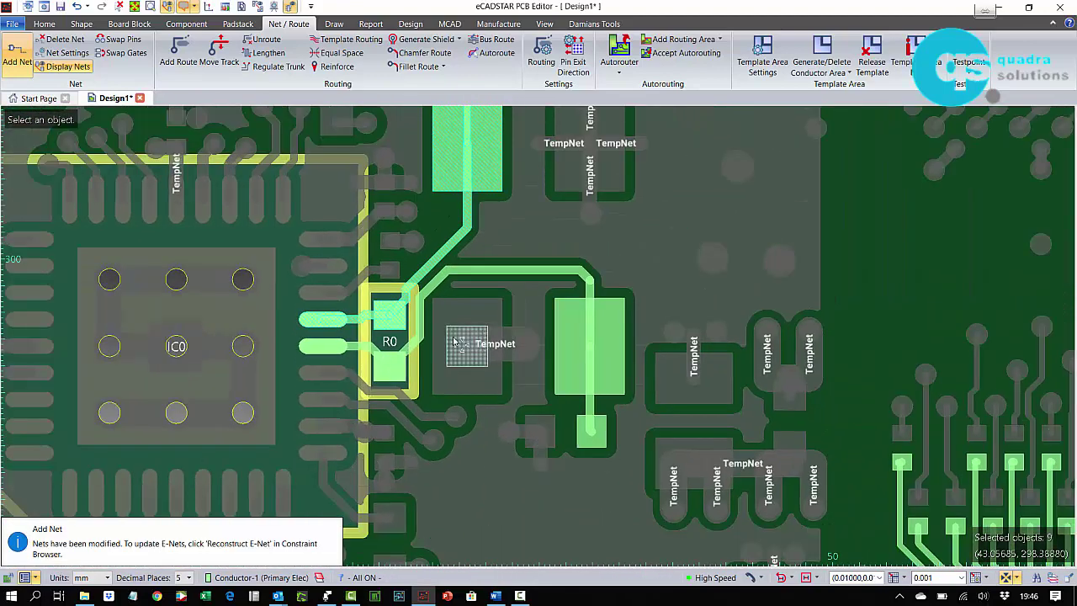
pyautogui.press('3')
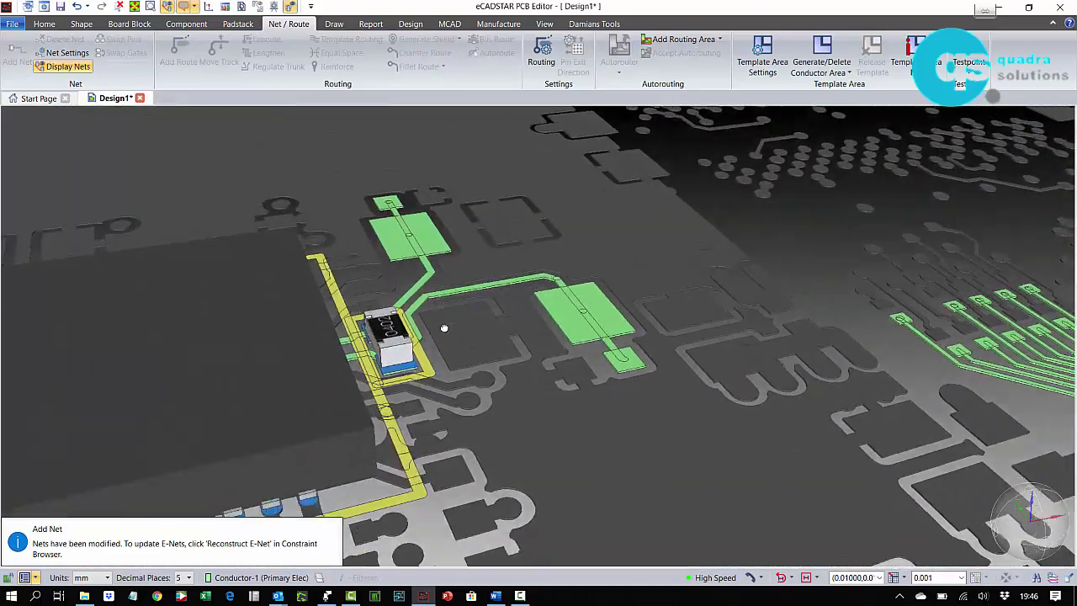
pyautogui.moveTo(444, 328); pyautogui.dragTo(409, 365, button='middle')
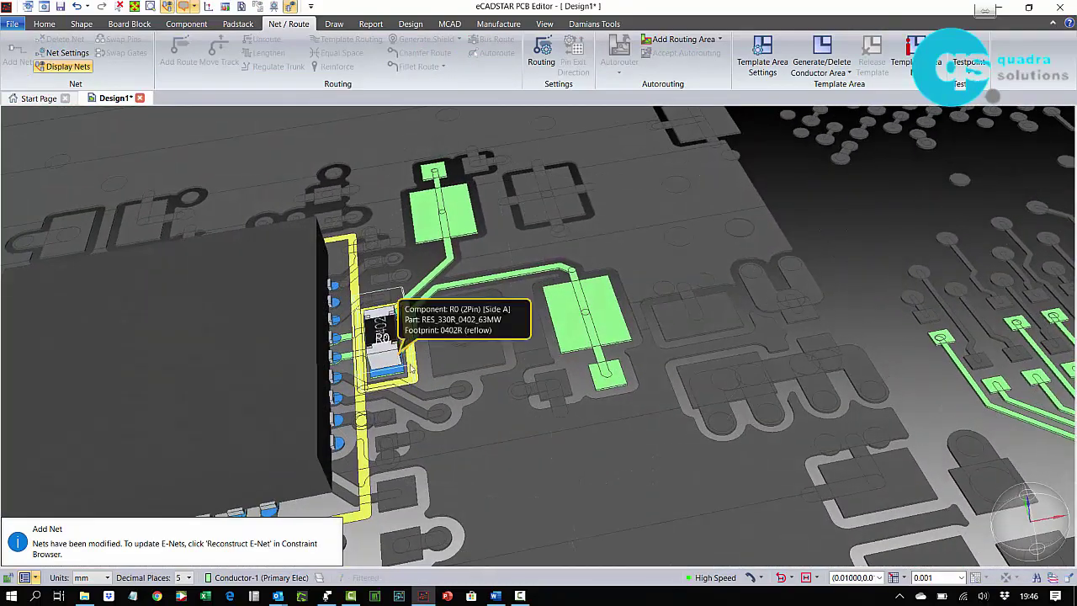
pyautogui.scroll(-5, 411, 368)
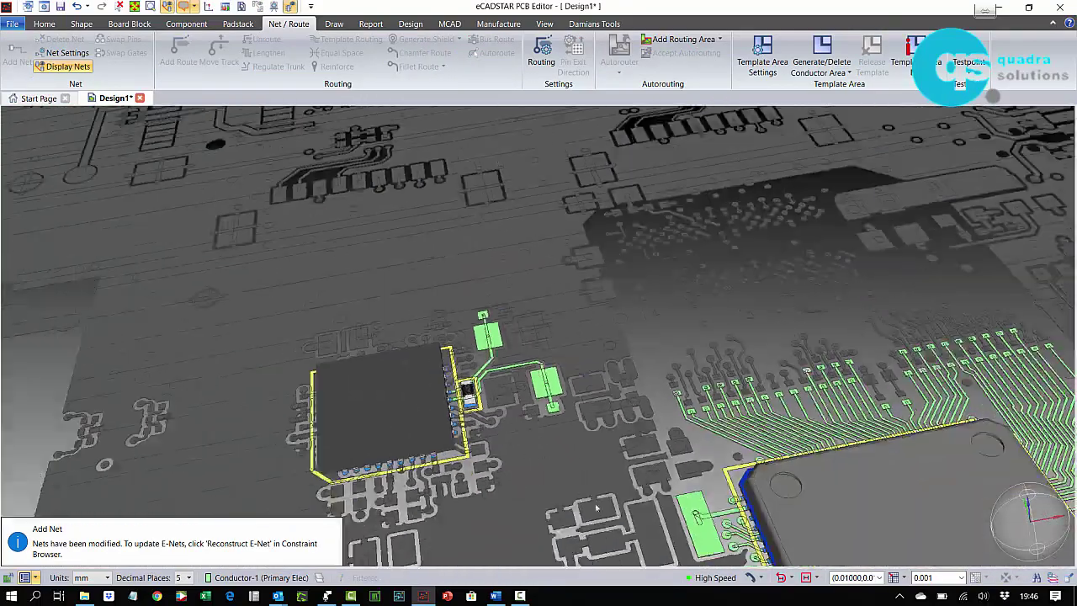
pyautogui.moveTo(596, 507); pyautogui.dragTo(467, 322, button='middle')
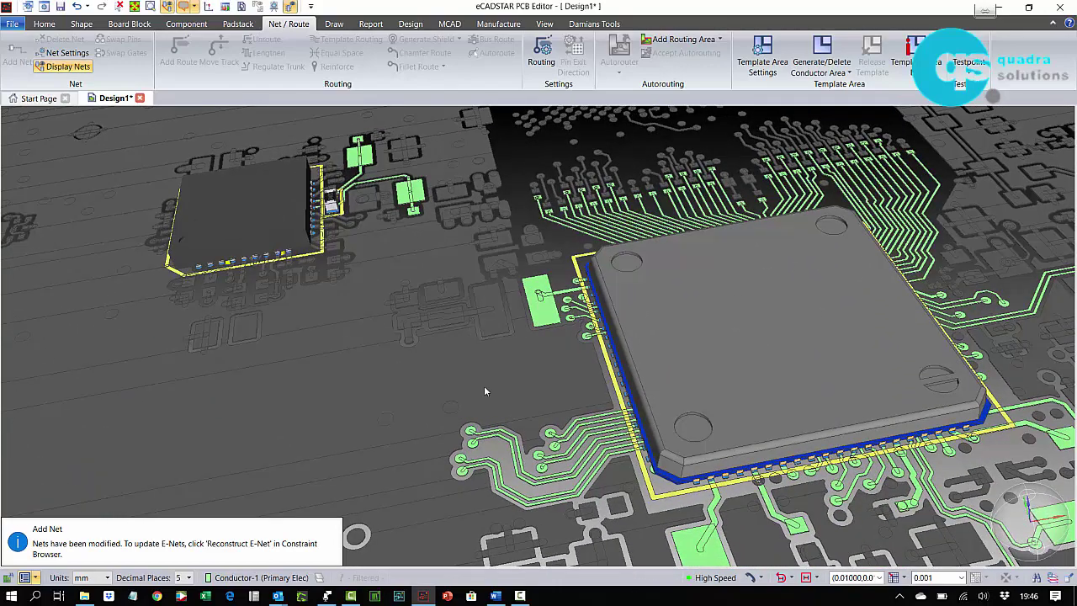